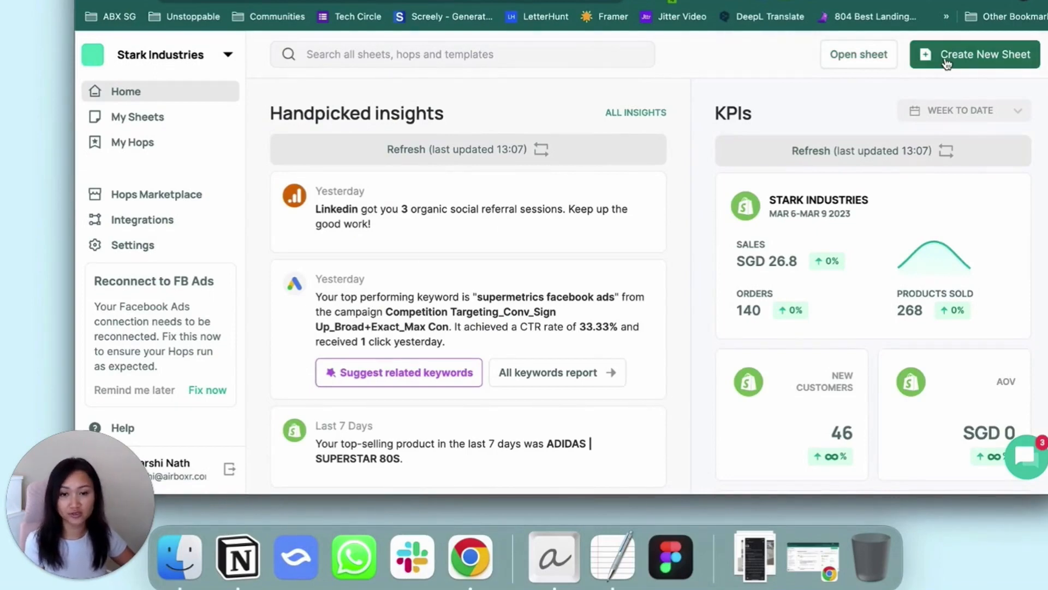
# Check the connected data integrations and create a new sheet from the home page
pyautogui.click(143, 217)
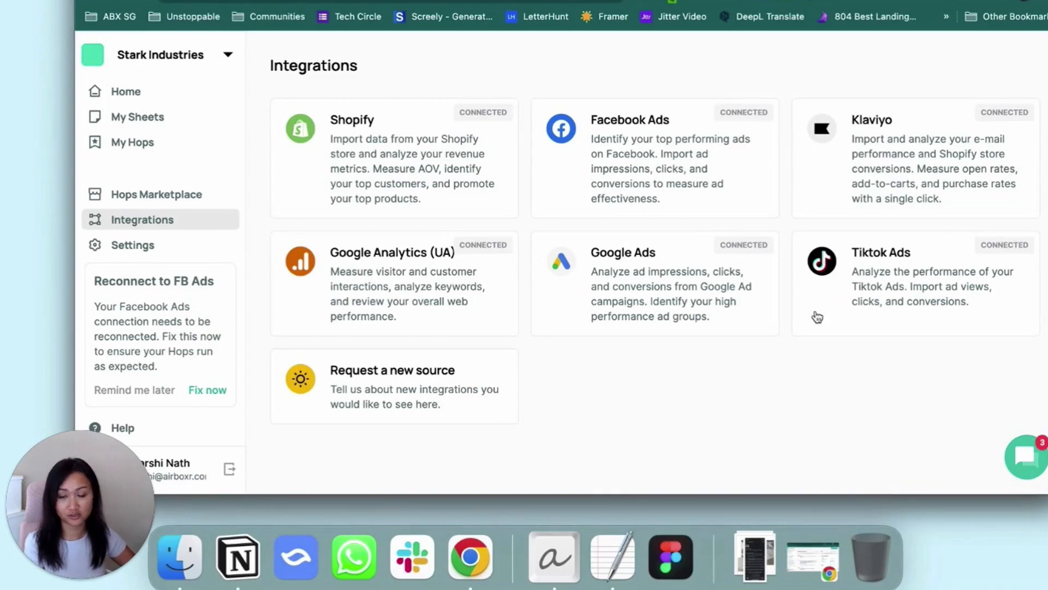
pyautogui.click(122, 91)
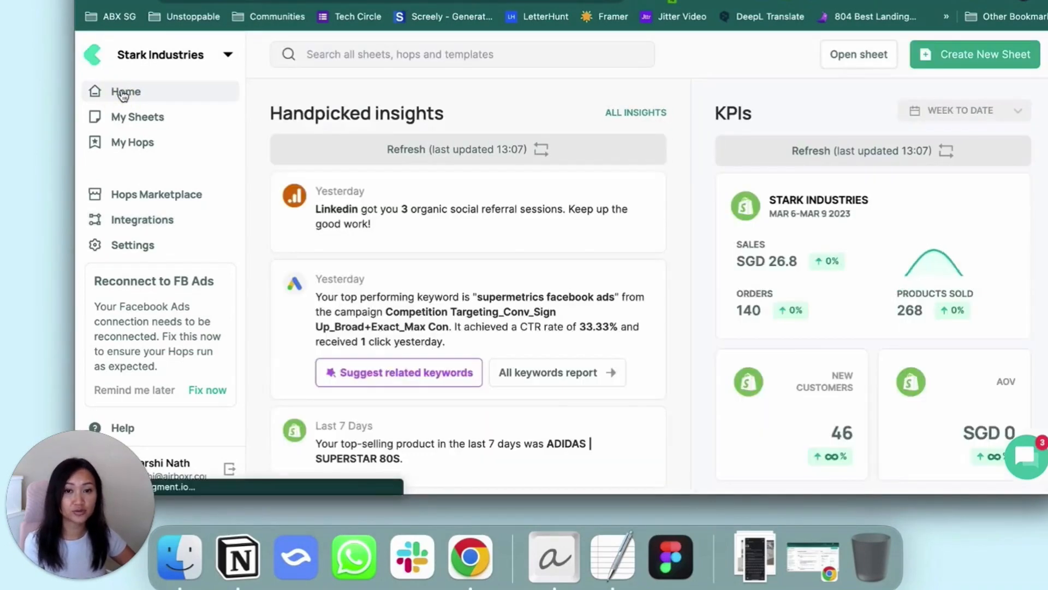
pyautogui.click(941, 59)
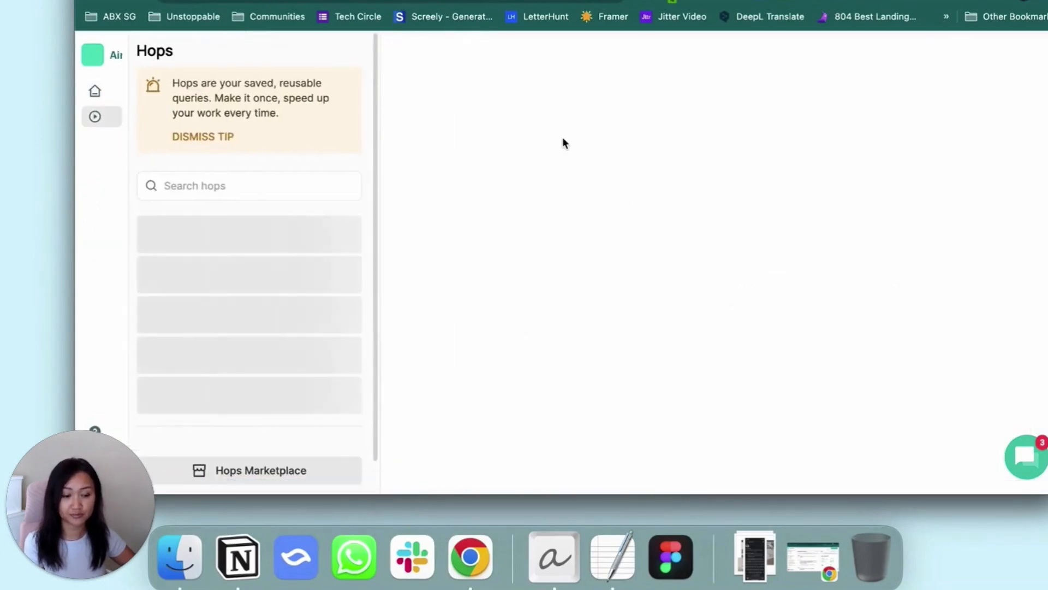
# Search the available hops for "sales"
pyautogui.click(250, 188)
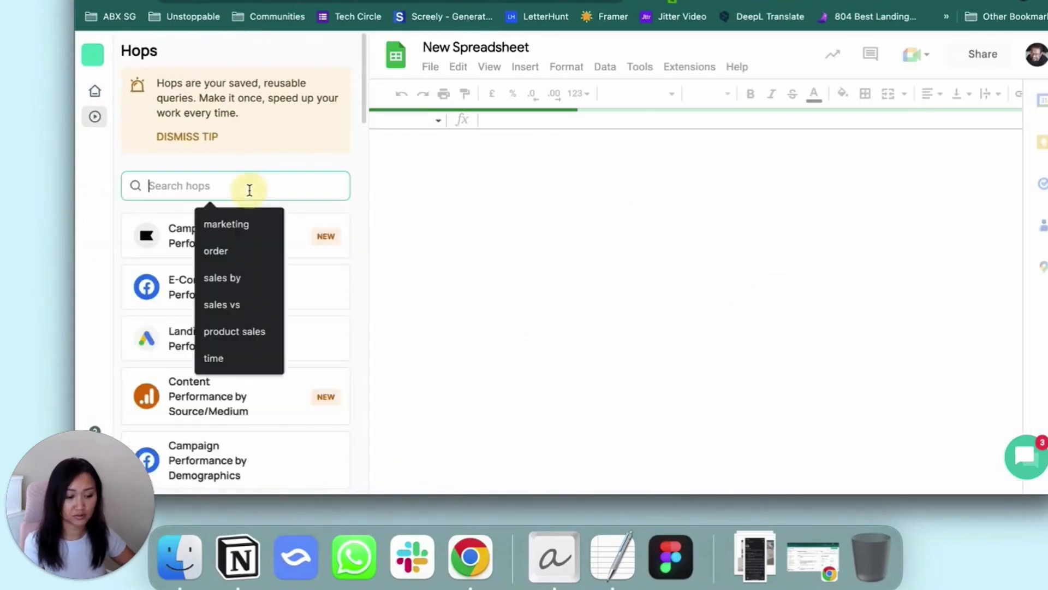
pyautogui.click(154, 185)
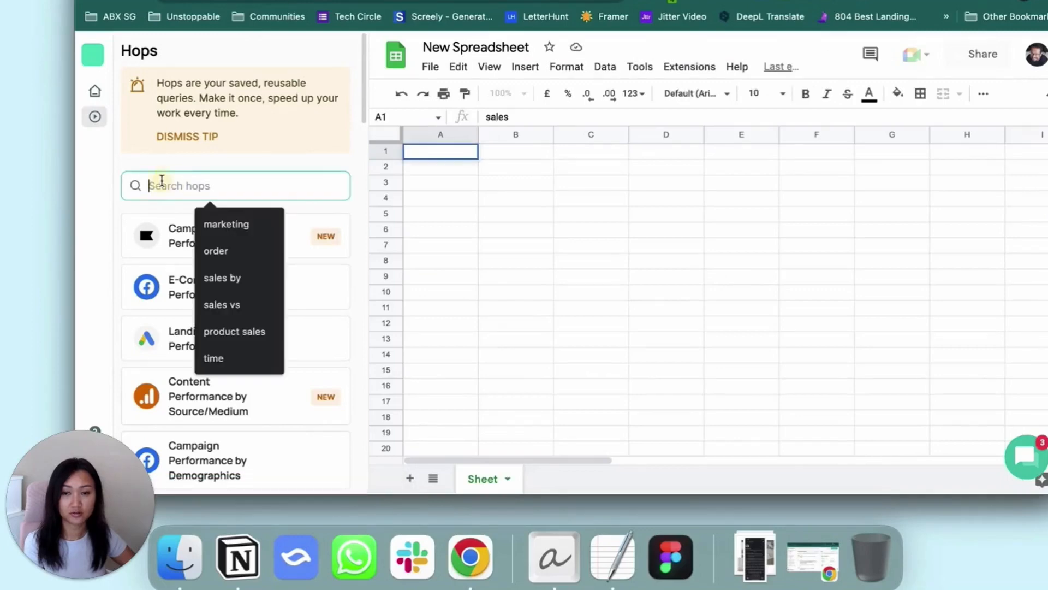
pyautogui.write('sales')
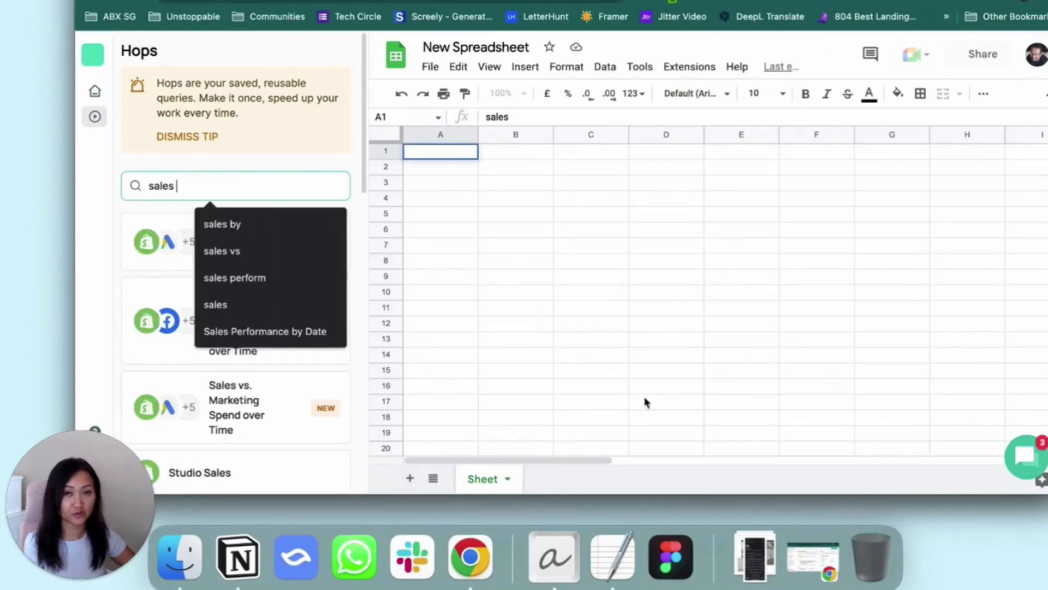
pyautogui.click(621, 386)
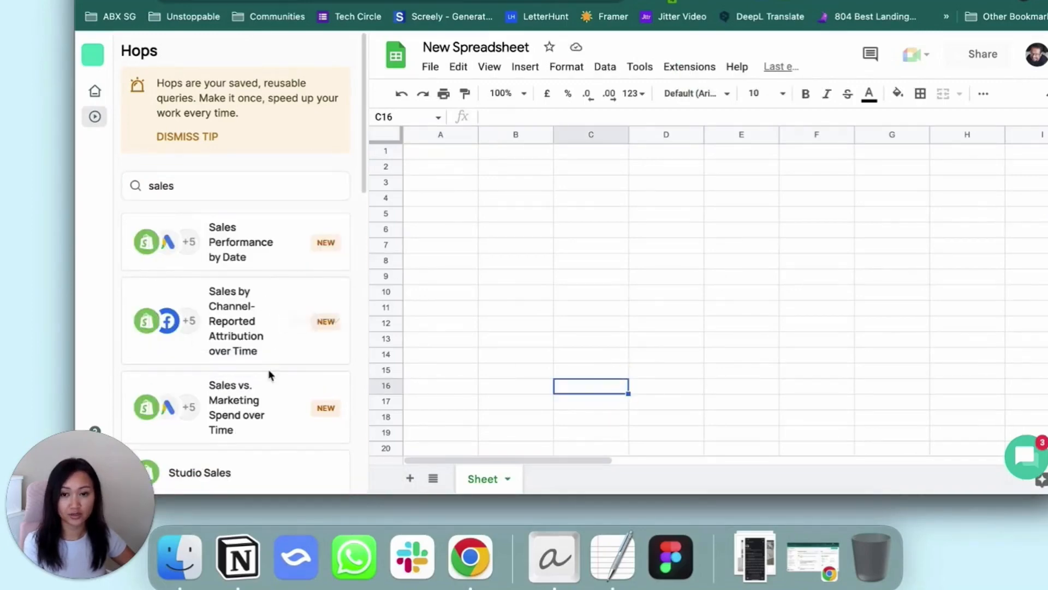
# Run the Sales vs. Marketing Spend over Time hop for the month to date on a new sheet tab
pyautogui.scroll(-2, 267, 369)
pyautogui.moveTo(268, 346)
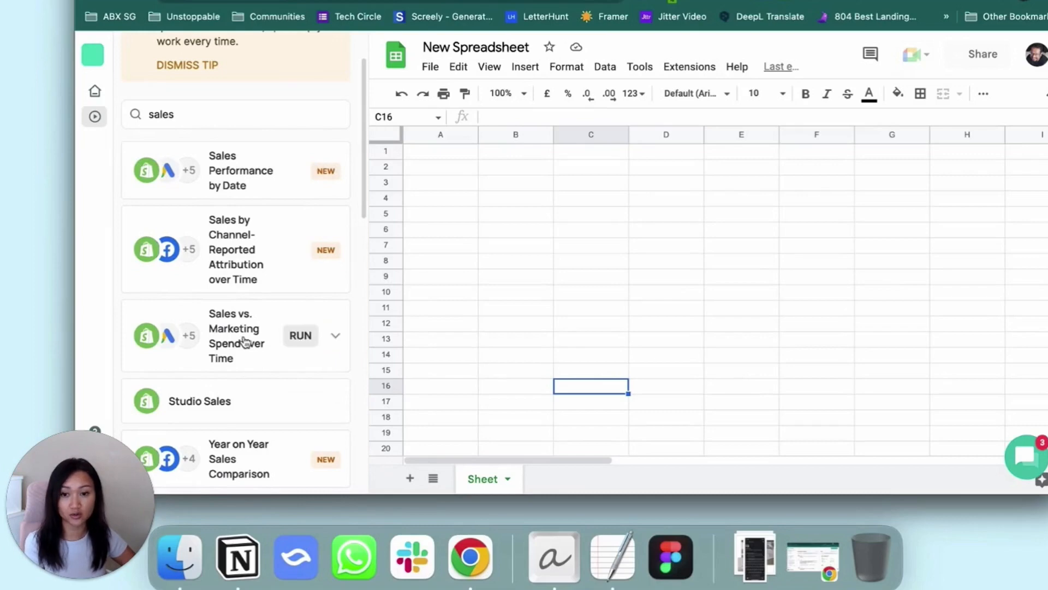
pyautogui.click(299, 336)
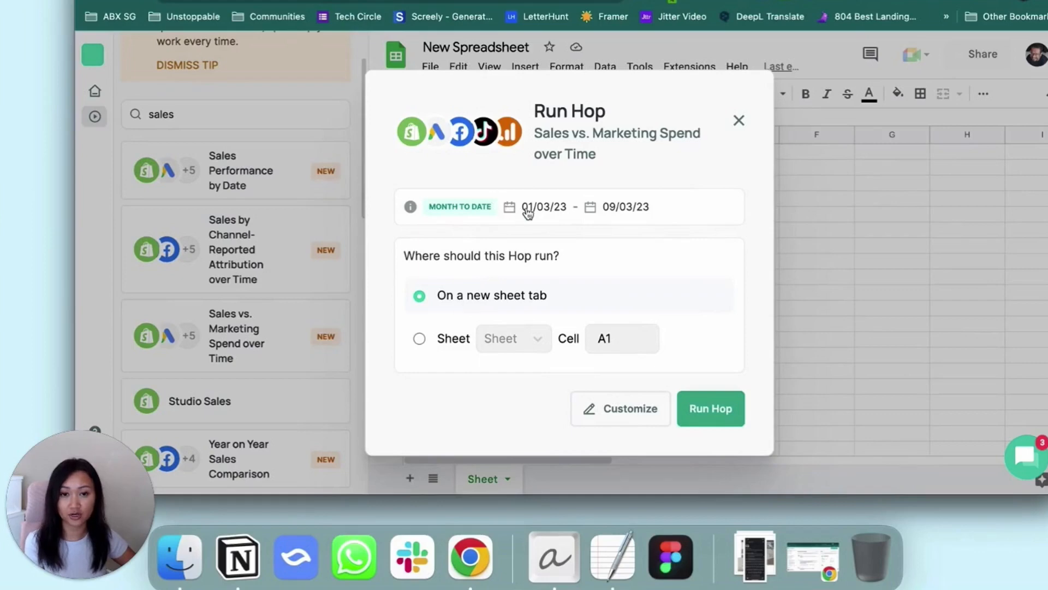
pyautogui.click(590, 419)
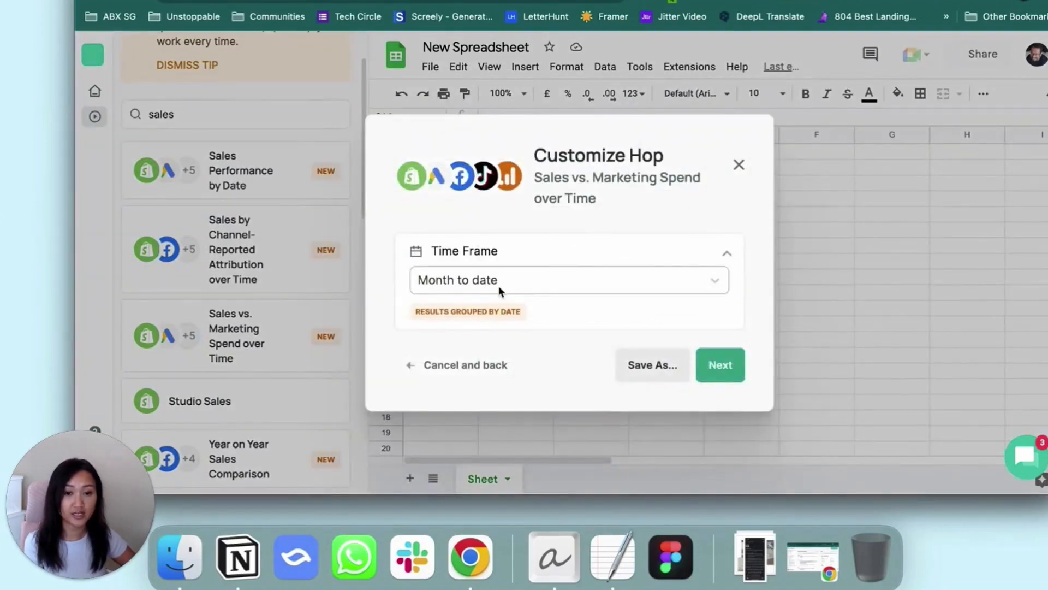
pyautogui.click(499, 286)
pyautogui.click(431, 214)
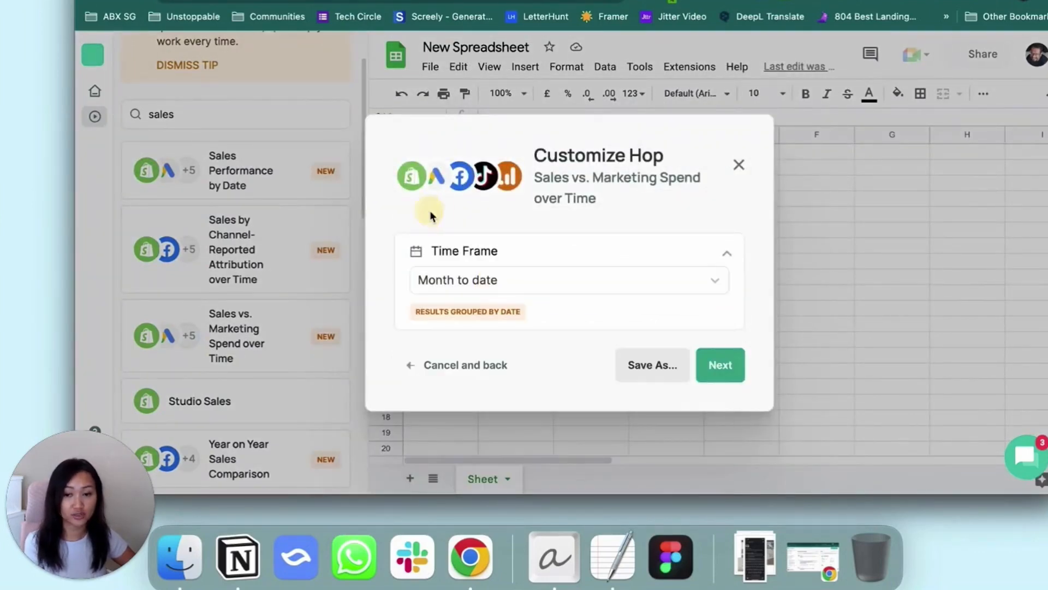
pyautogui.click(718, 365)
pyautogui.click(709, 414)
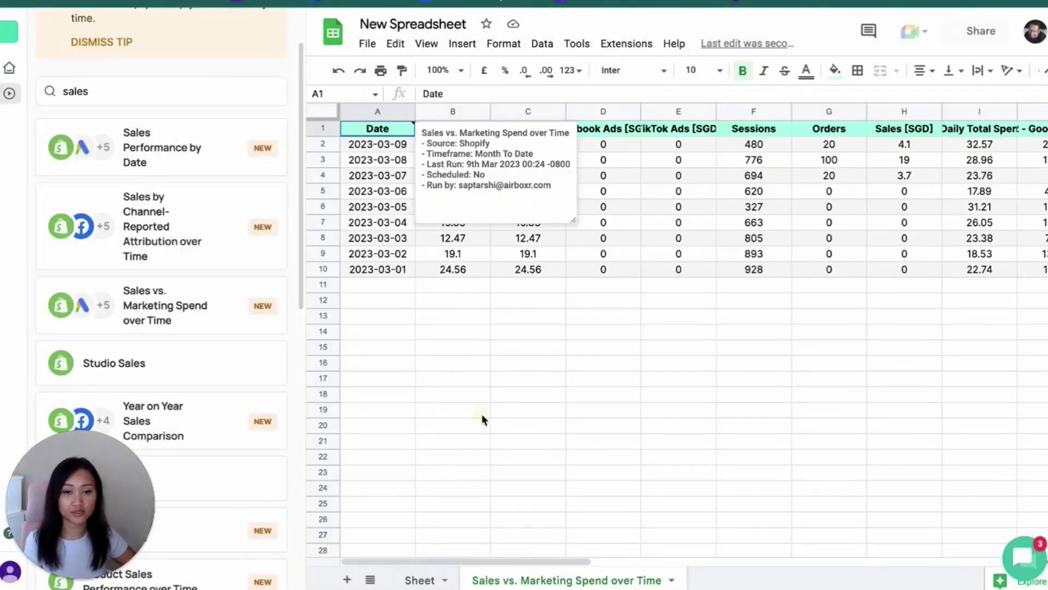
# Hide the list of hops and widen columns B through H so their full headers fit
pyautogui.click(482, 414)
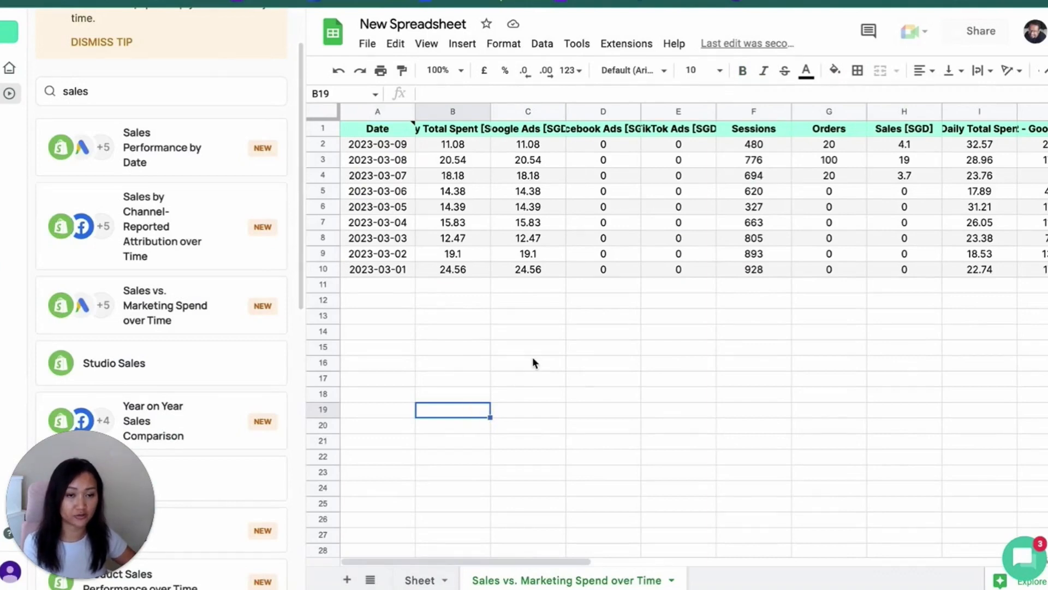
pyautogui.click(9, 96)
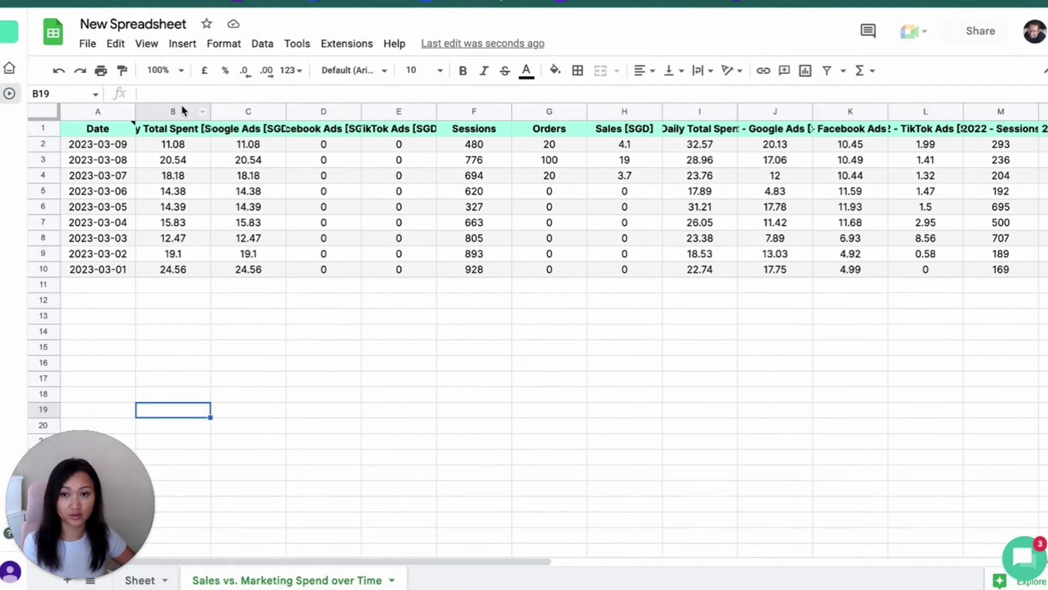
pyautogui.moveTo(183, 111); pyautogui.dragTo(702, 107)
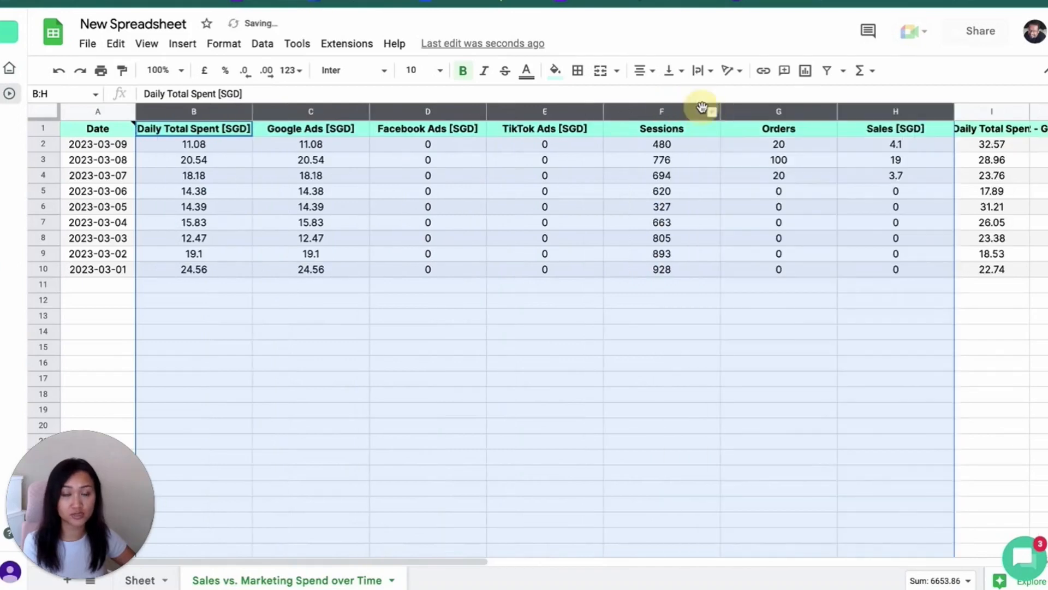
pyautogui.click(259, 232)
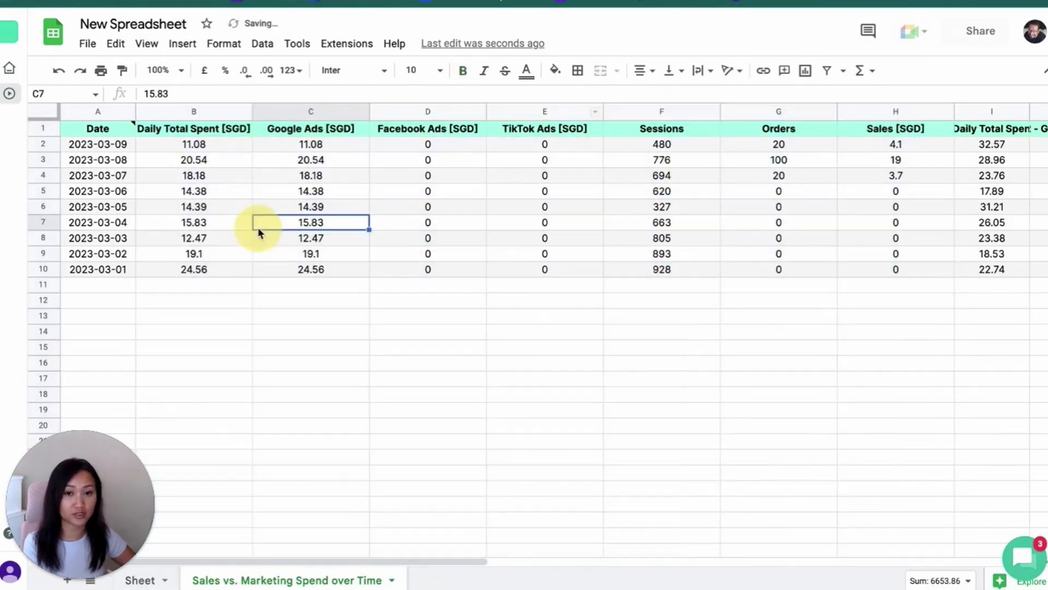
# Examine the daily total spend and the Google, Facebook and TikTok Ads columns, selecting the Facebook and TikTok values
pyautogui.click(192, 130)
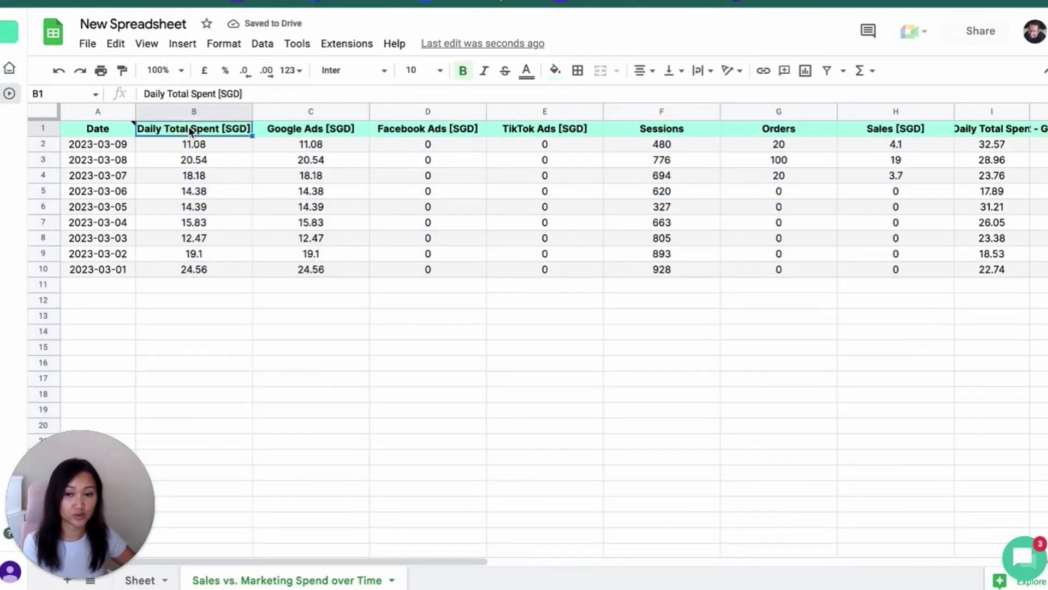
pyautogui.press('Right')
pyautogui.press('Right')
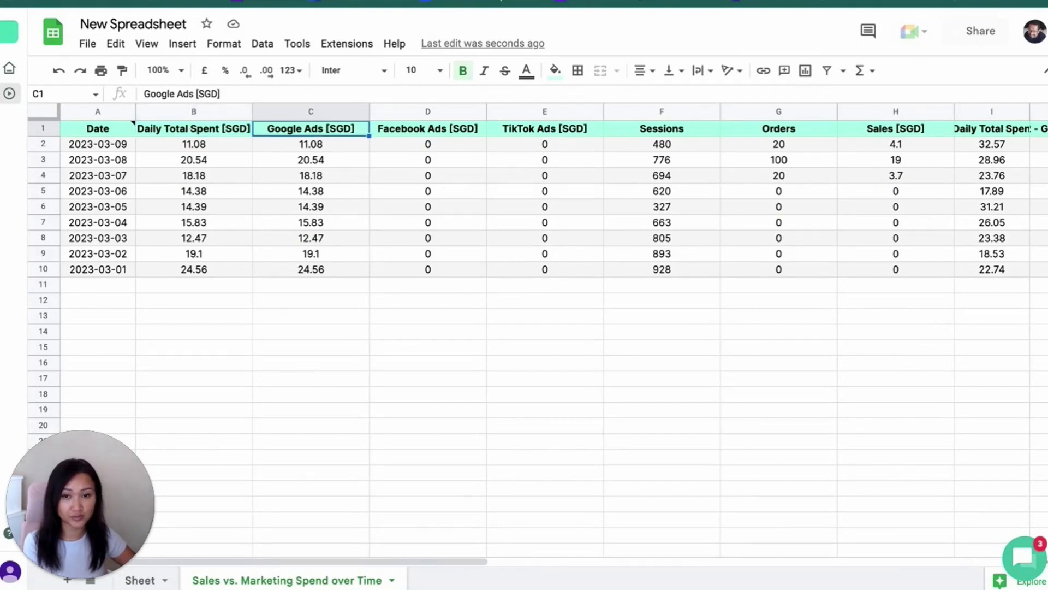
pyautogui.press('Down')
pyautogui.press('Up')
pyautogui.press('Down')
pyautogui.press('Right')
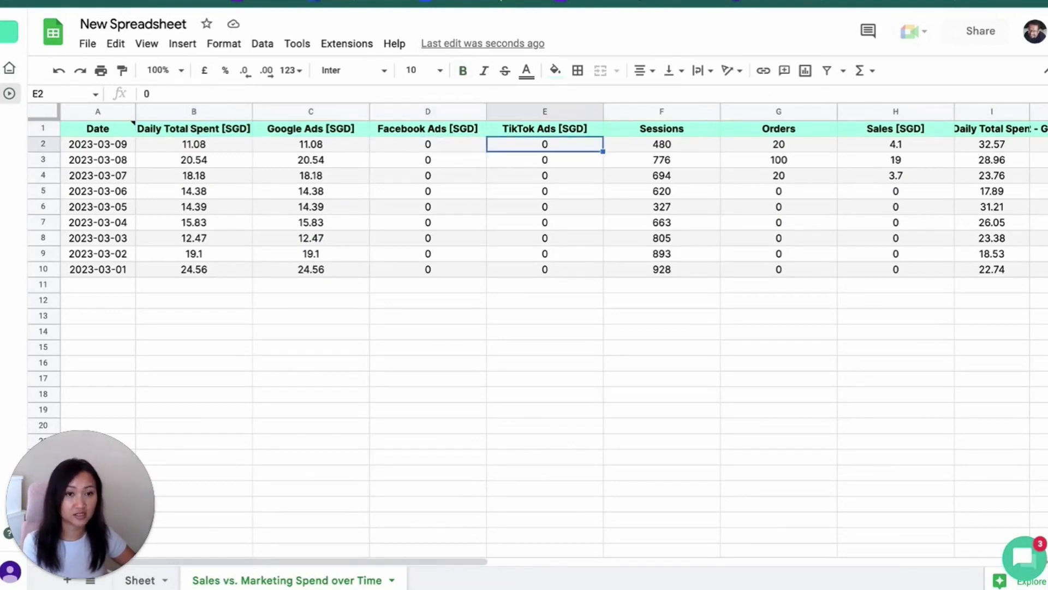
pyautogui.press('Left')
pyautogui.press('Right')
pyautogui.hotkey('shift', 'Left')
pyautogui.hotkey('ctrl', 'shift', 'Down')
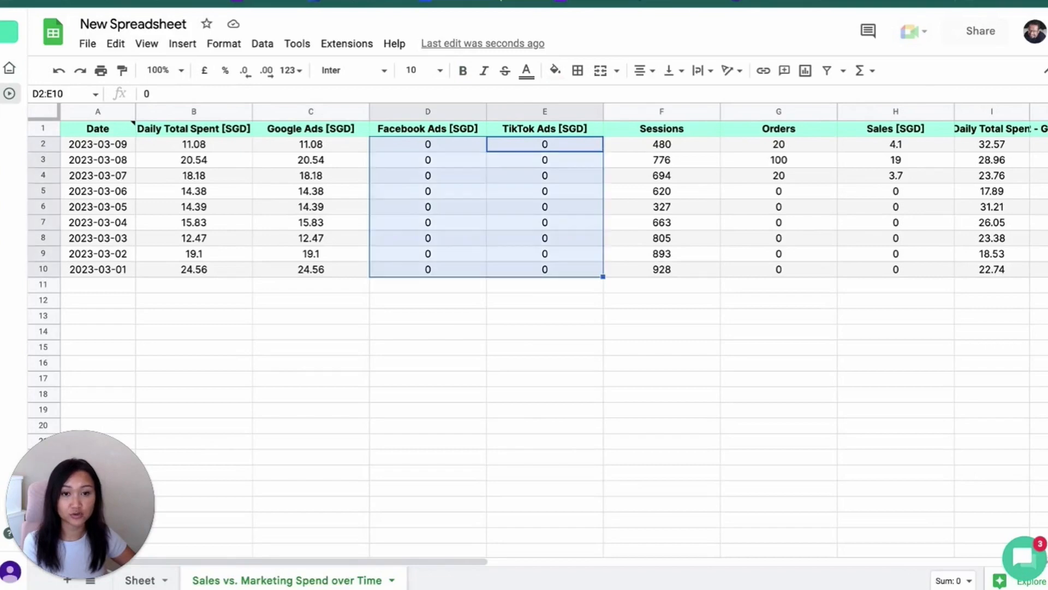
# Examine the Sessions column by selecting all of its daily values from F2 to F10
pyautogui.press('Up')
pyautogui.press('Right')
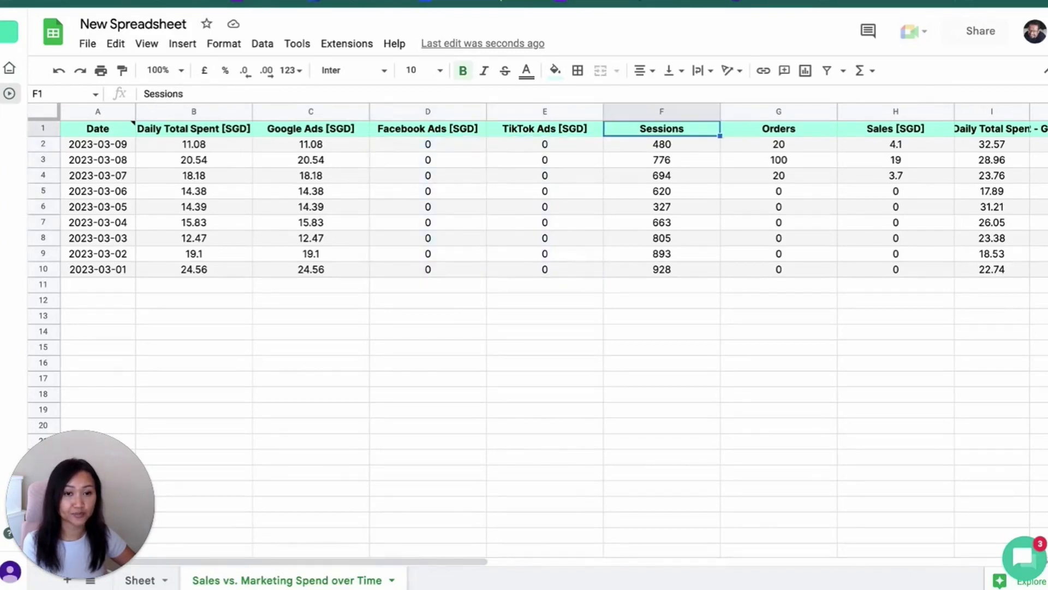
pyautogui.press('Down')
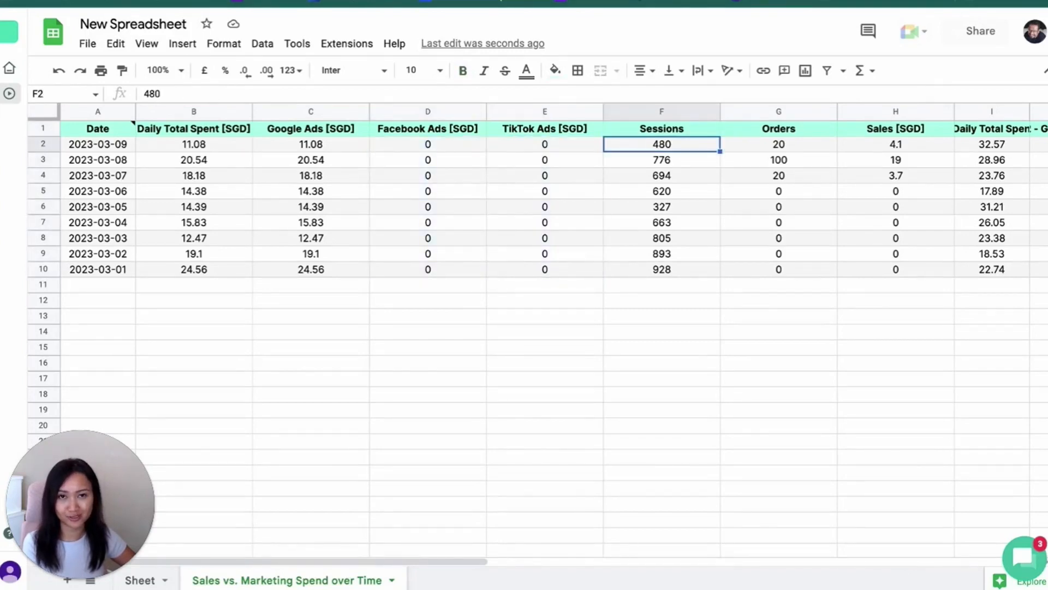
pyautogui.press('Up')
pyautogui.press('Down')
pyautogui.hotkey('ctrl', 'shift', 'Down')
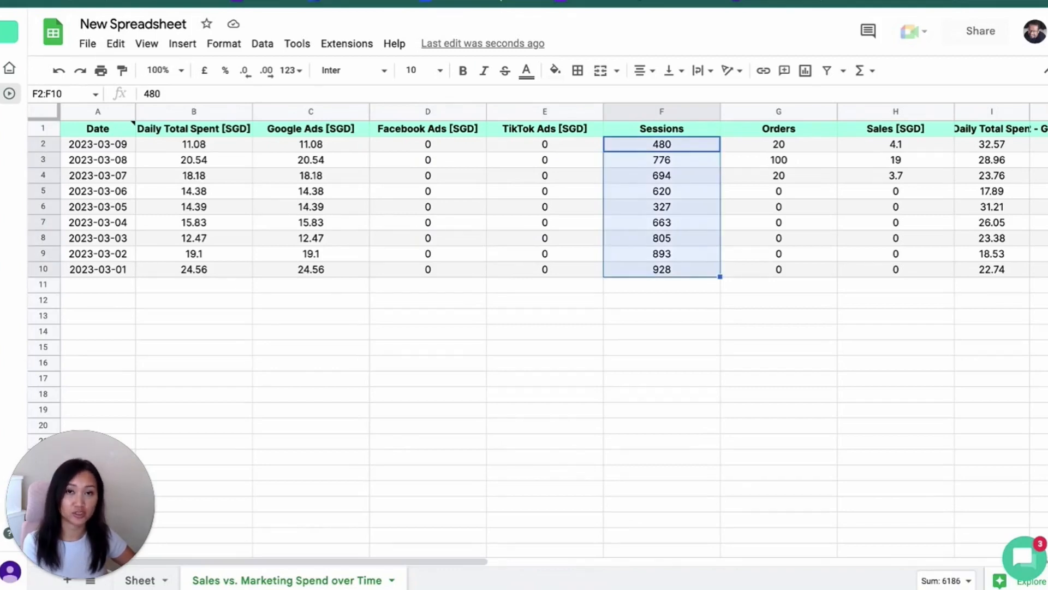
pyautogui.press('Up')
pyautogui.press('Right')
pyautogui.press('Left')
pyautogui.press('Down')
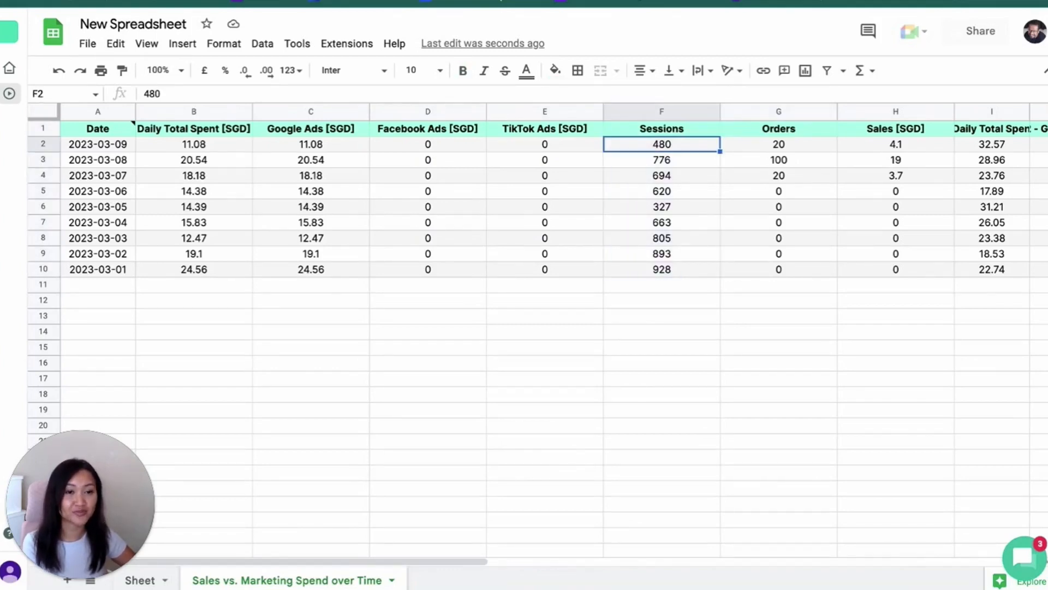
pyautogui.hotkey('ctrl', 'shift', 'Down')
pyautogui.press('Up')
pyautogui.press('Down')
# Examine the daily values in the Orders and Sales columns, selecting each column's data in turn
pyautogui.press('Right')
pyautogui.press('Up')
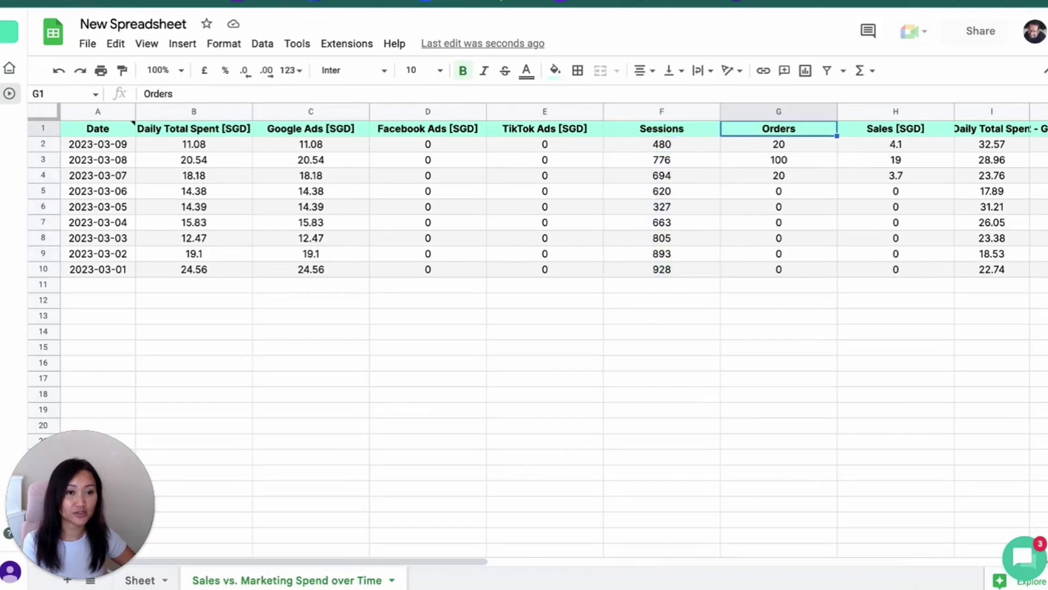
pyautogui.press('Down')
pyautogui.hotkey('ctrl', 'shift', 'Down')
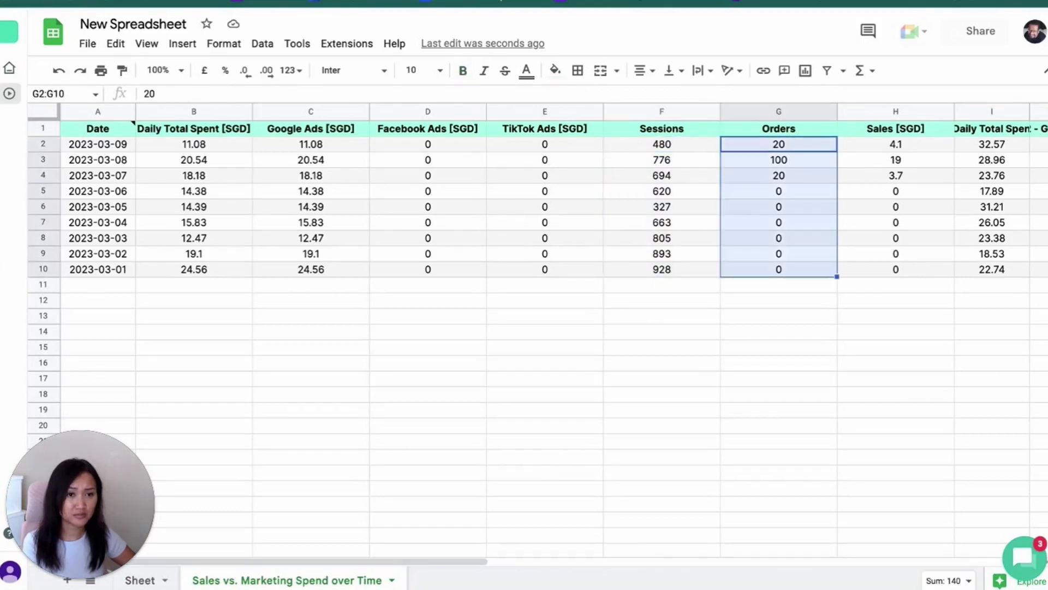
pyautogui.press('Up')
pyautogui.press('Right')
pyautogui.press('Down')
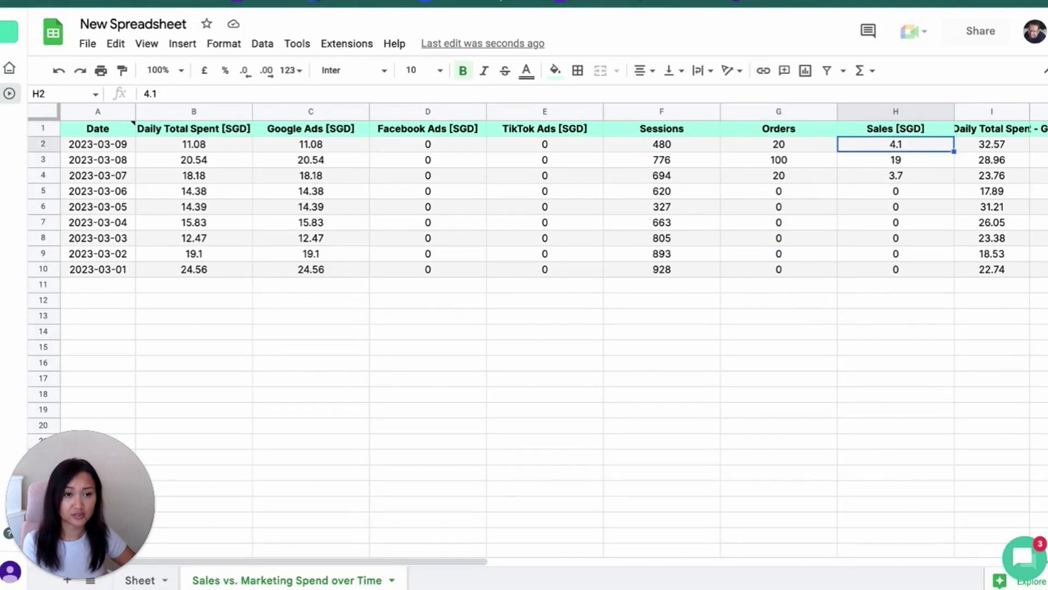
pyautogui.hotkey('ctrl', 'shift', 'Down')
pyautogui.press('Up')
# Widen column I to show more of the 2022 Daily Total Spent header and review its values
pyautogui.press('Right')
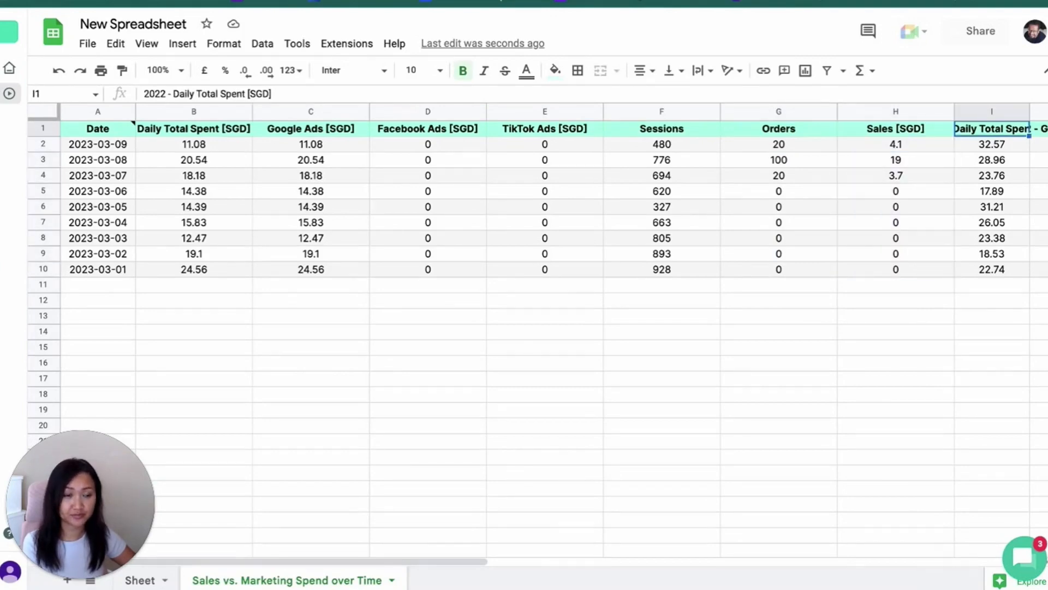
pyautogui.hscroll(5, 675, 164)
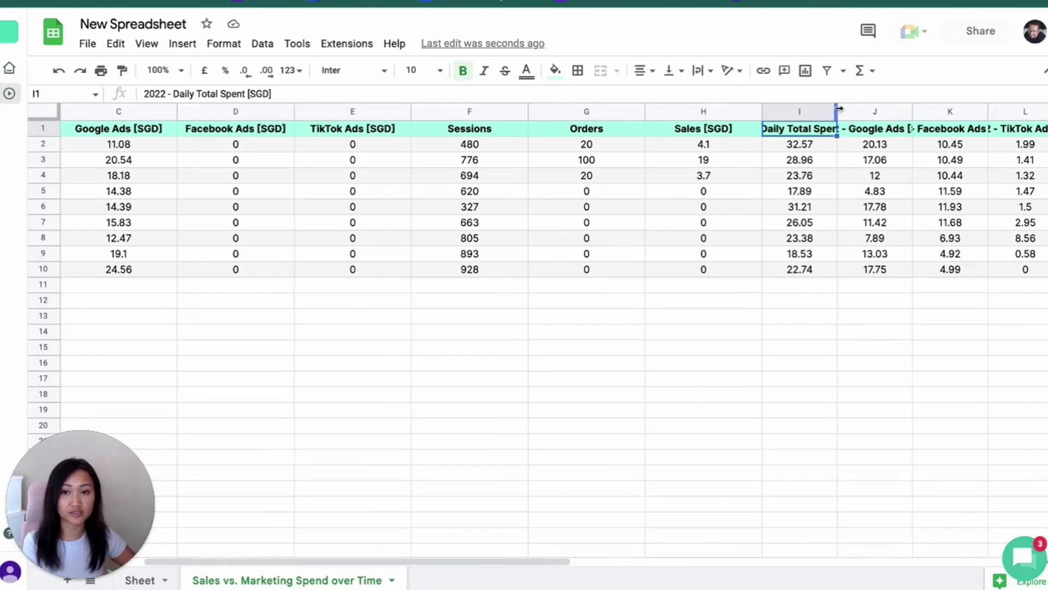
pyautogui.moveTo(837, 109); pyautogui.dragTo(887, 110)
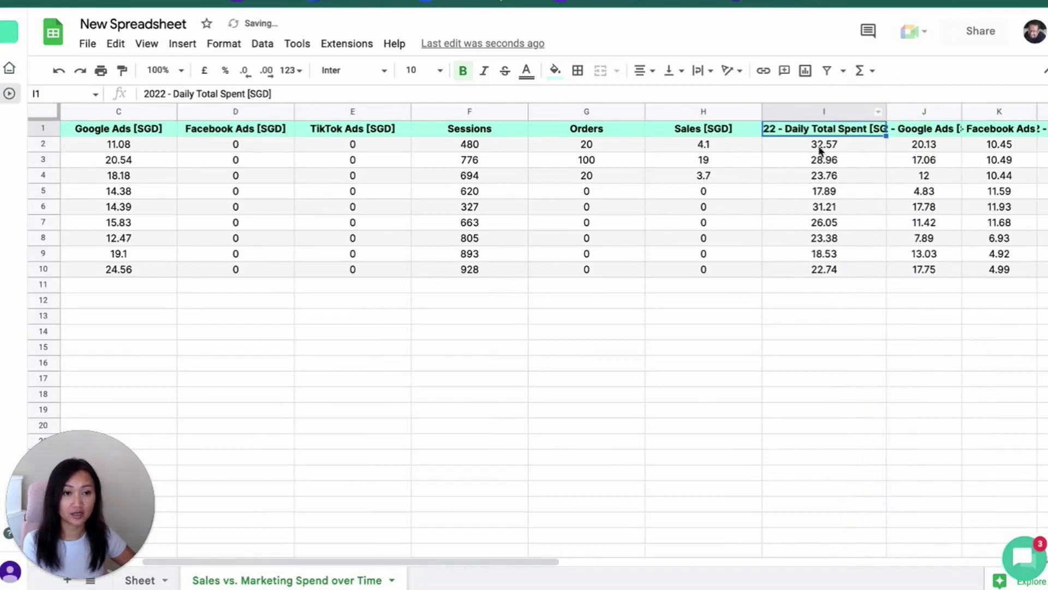
pyautogui.click(815, 109)
pyautogui.click(817, 129)
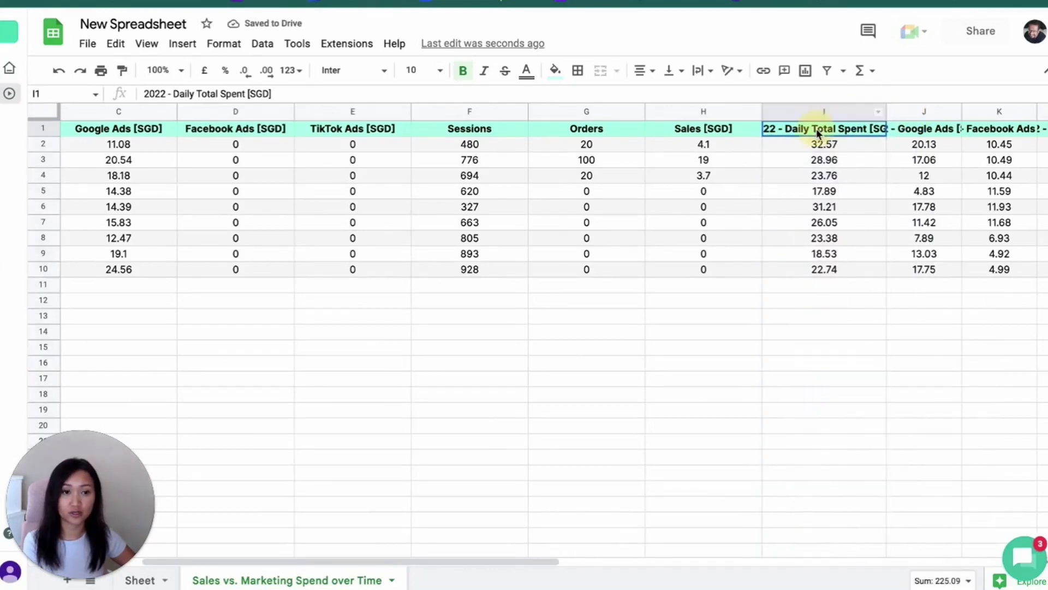
pyautogui.press('Down')
pyautogui.hotkey('ctrl', 'Left')
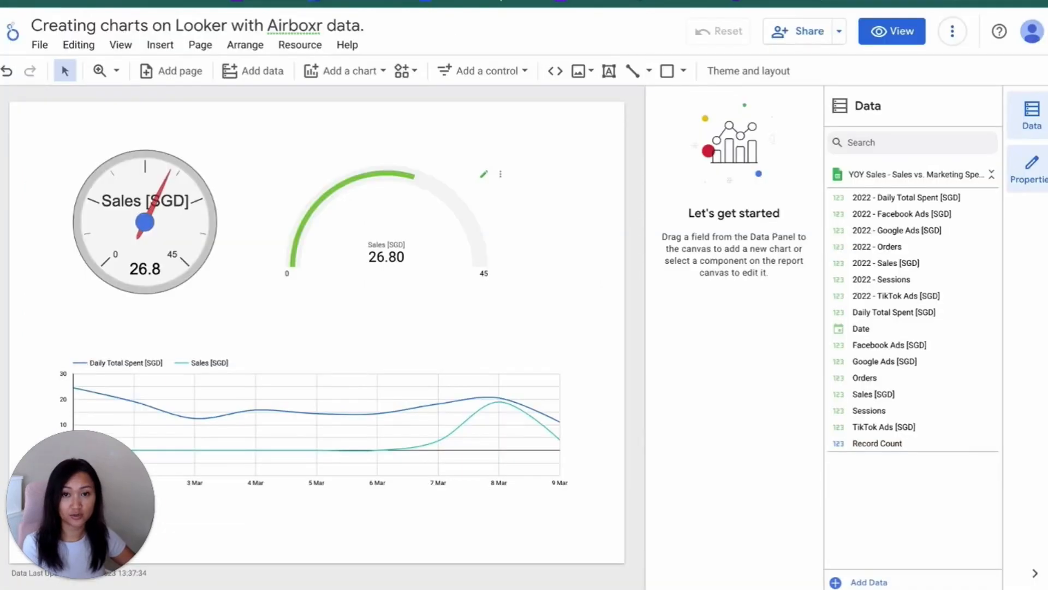
# Switch to Looker Studio, leave the open report for the home page and start a new blank report
pyautogui.click(39, 46)
pyautogui.moveTo(45, 157)
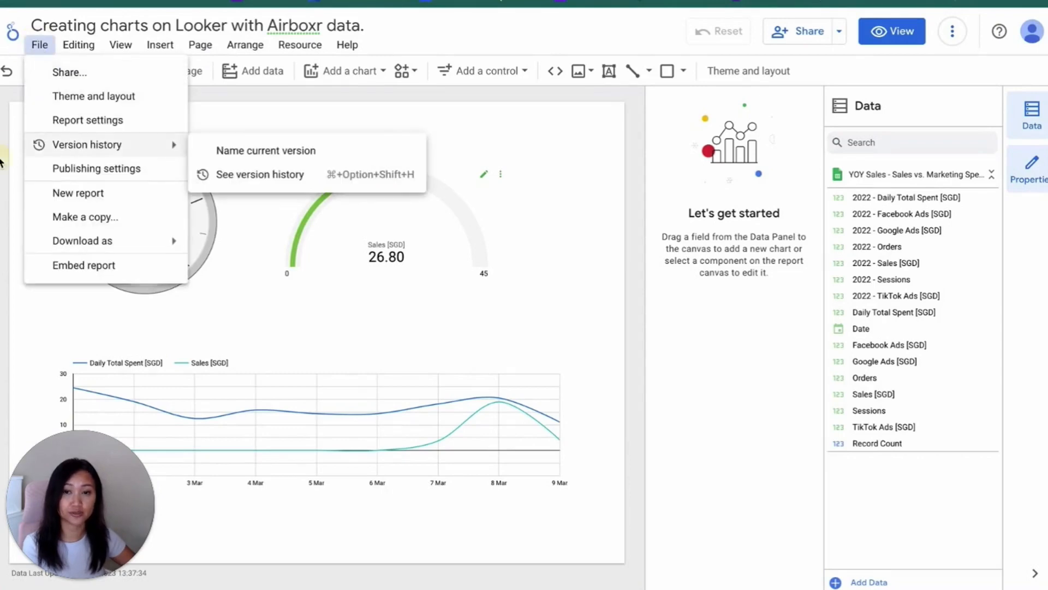
pyautogui.click(12, 31)
pyautogui.click(12, 31)
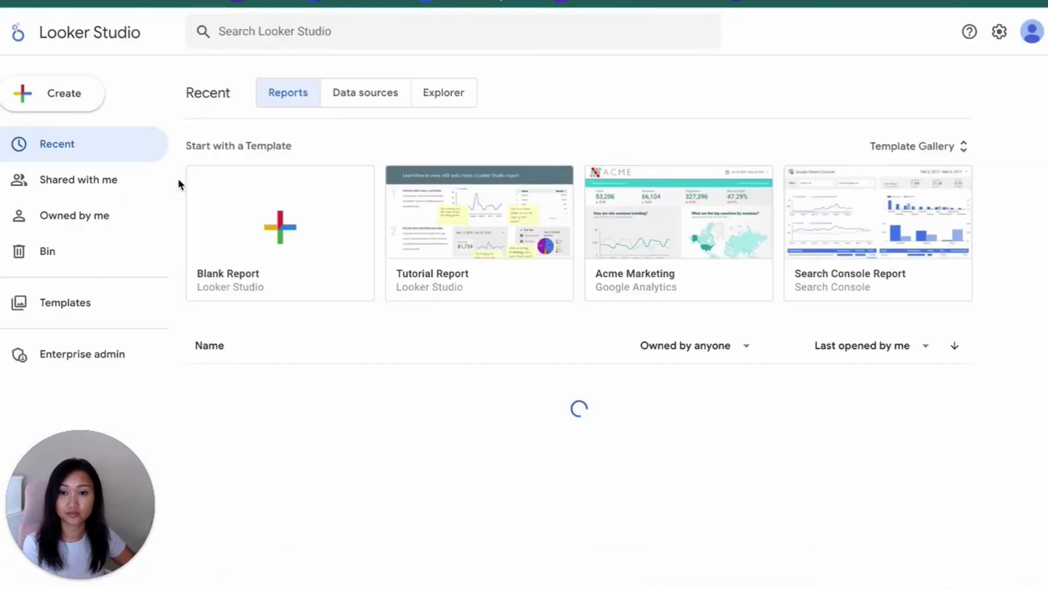
pyautogui.click(293, 237)
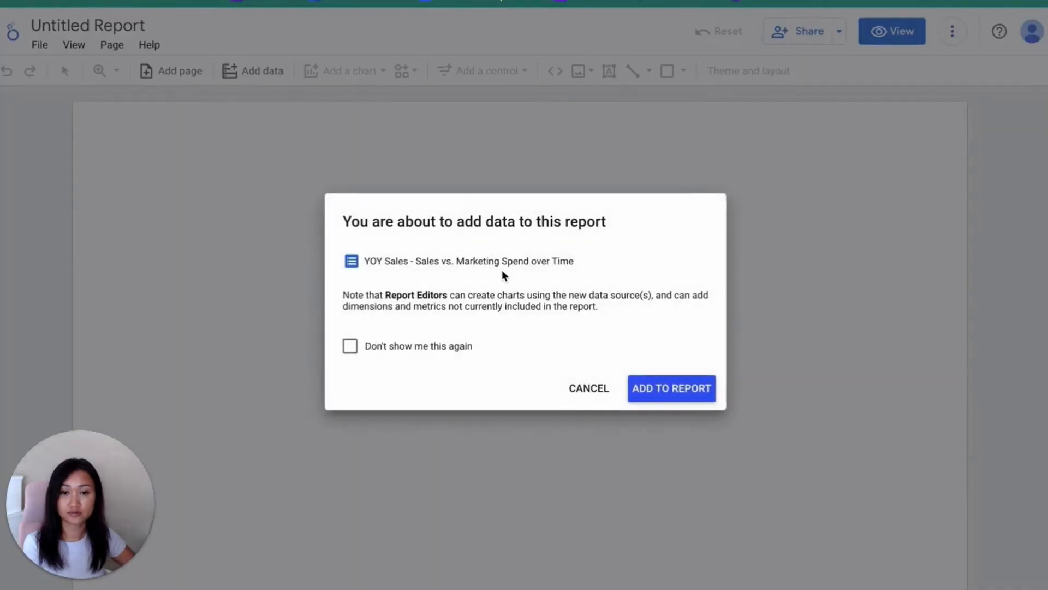
# Cancel adding the YOY Sales data and connect the Sales vs. Marketing Spend over Time worksheet of the owned Google Sheet Daily Sales performance
pyautogui.click(589, 390)
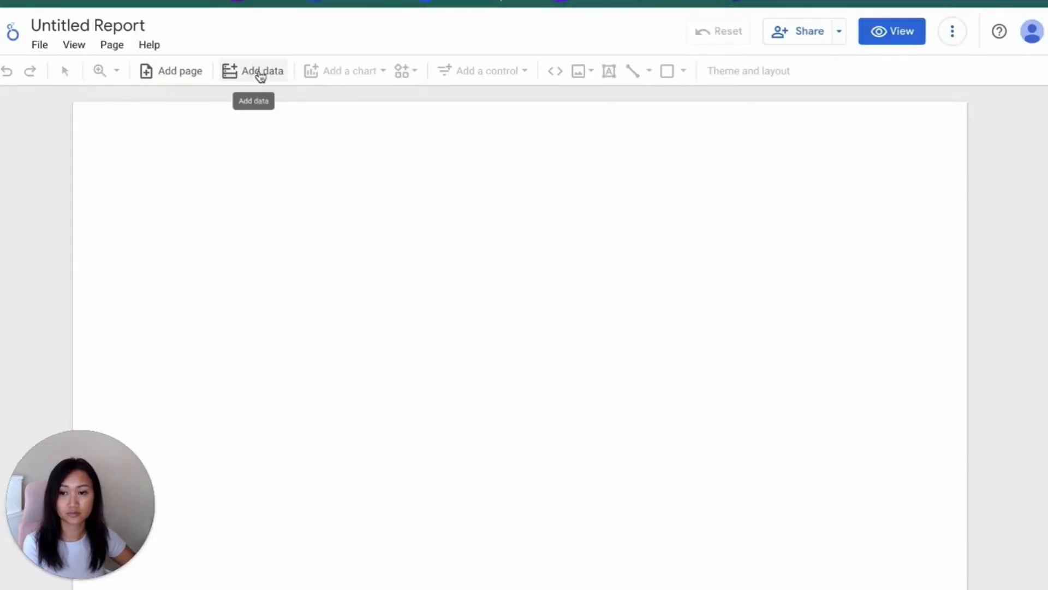
pyautogui.click(241, 71)
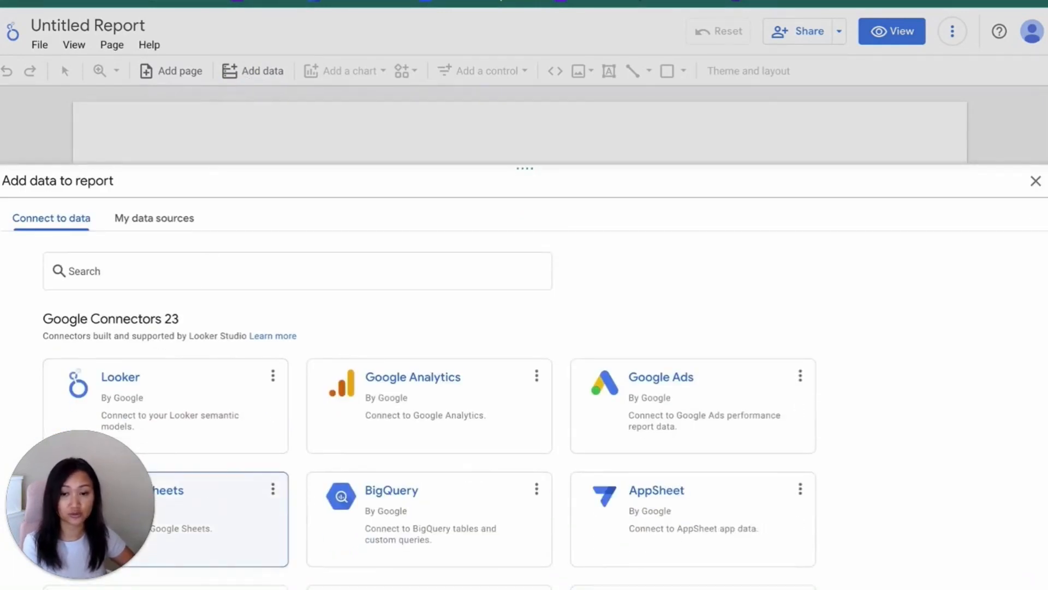
pyautogui.click(159, 500)
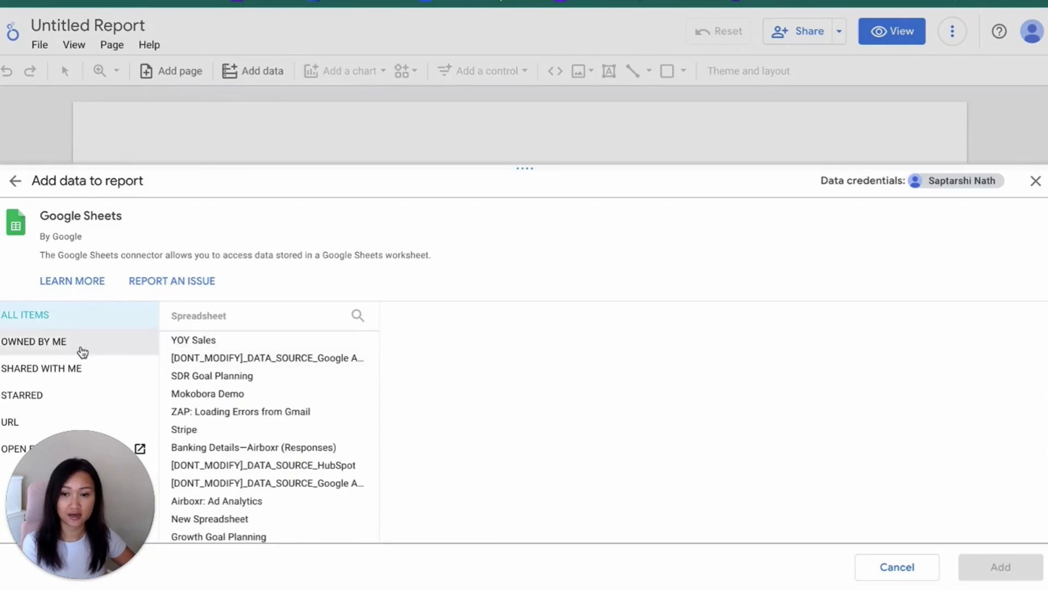
pyautogui.click(82, 350)
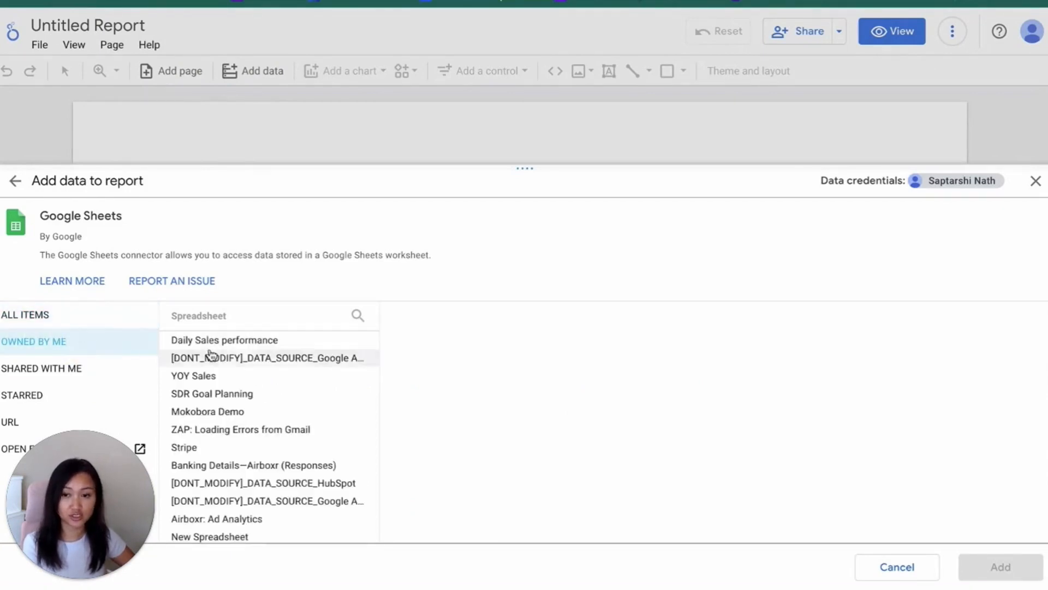
pyautogui.click(214, 340)
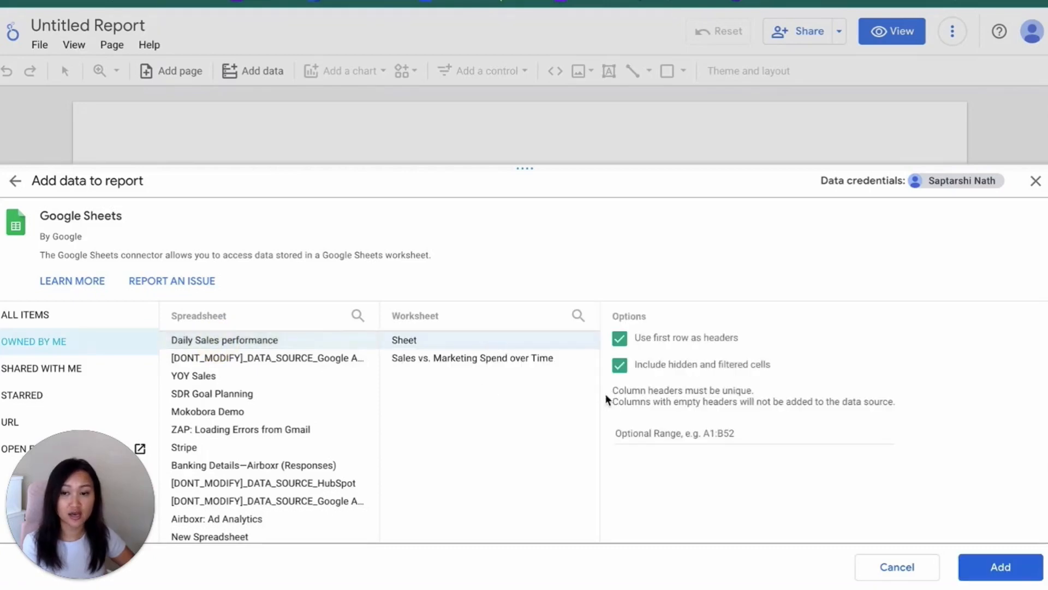
pyautogui.click(535, 358)
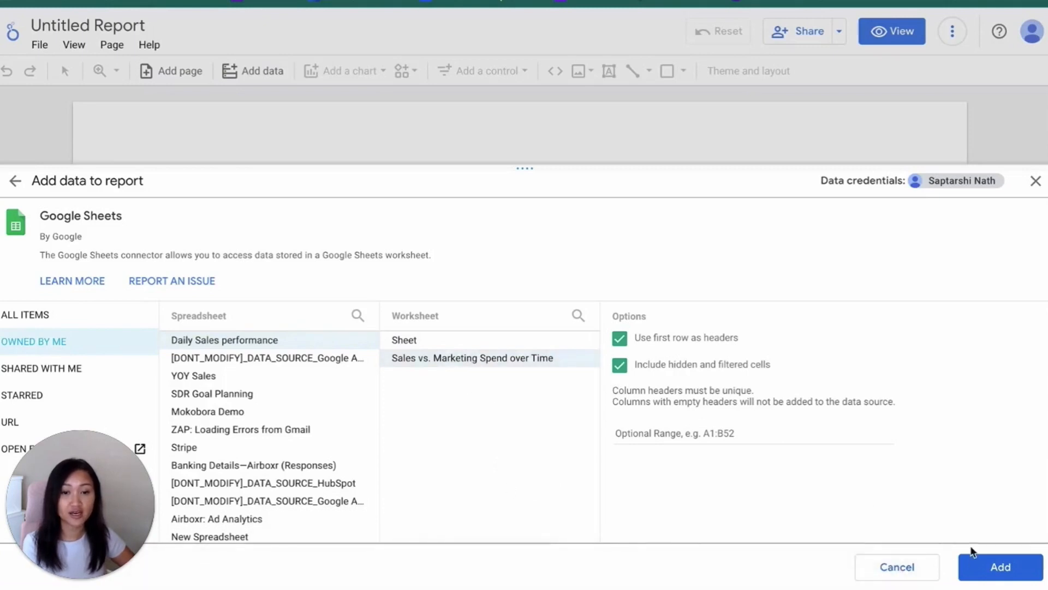
pyautogui.click(973, 561)
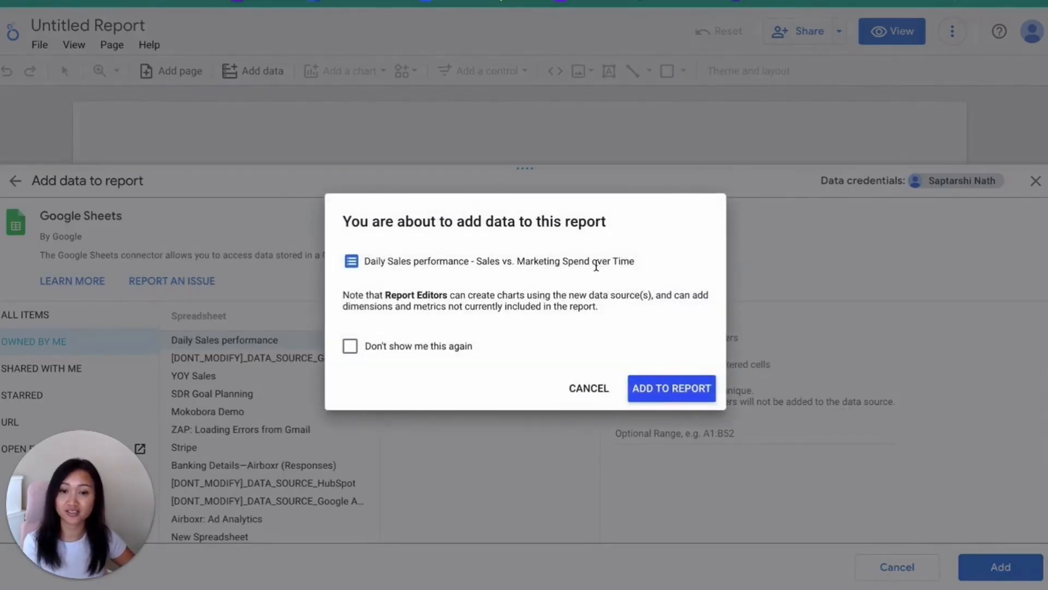
pyautogui.click(668, 388)
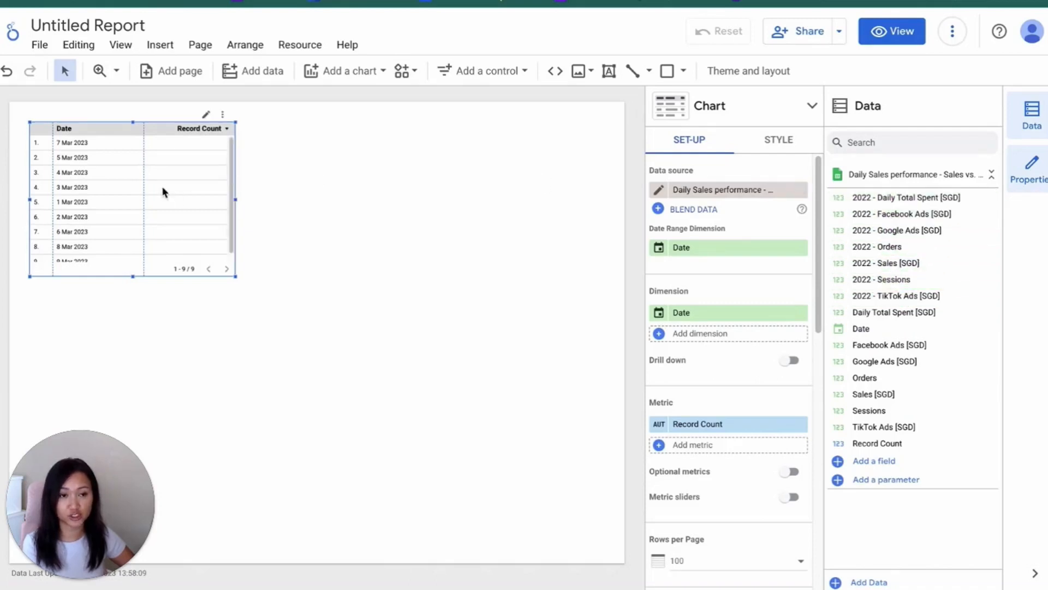
# Delete the default table from the canvas and rename the report "Airboxr - dashboard"
pyautogui.click(226, 117)
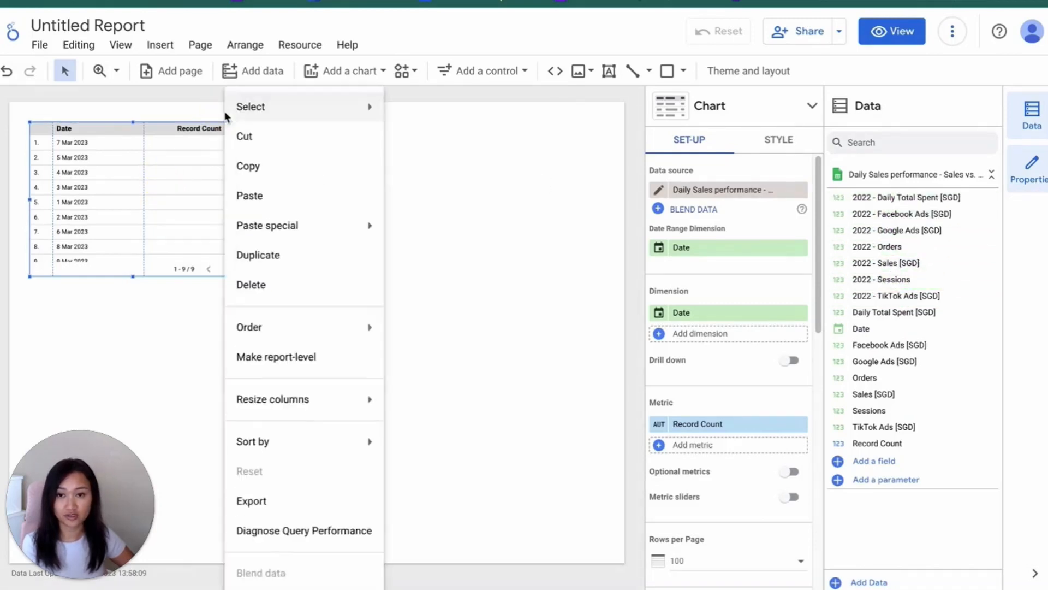
pyautogui.click(244, 284)
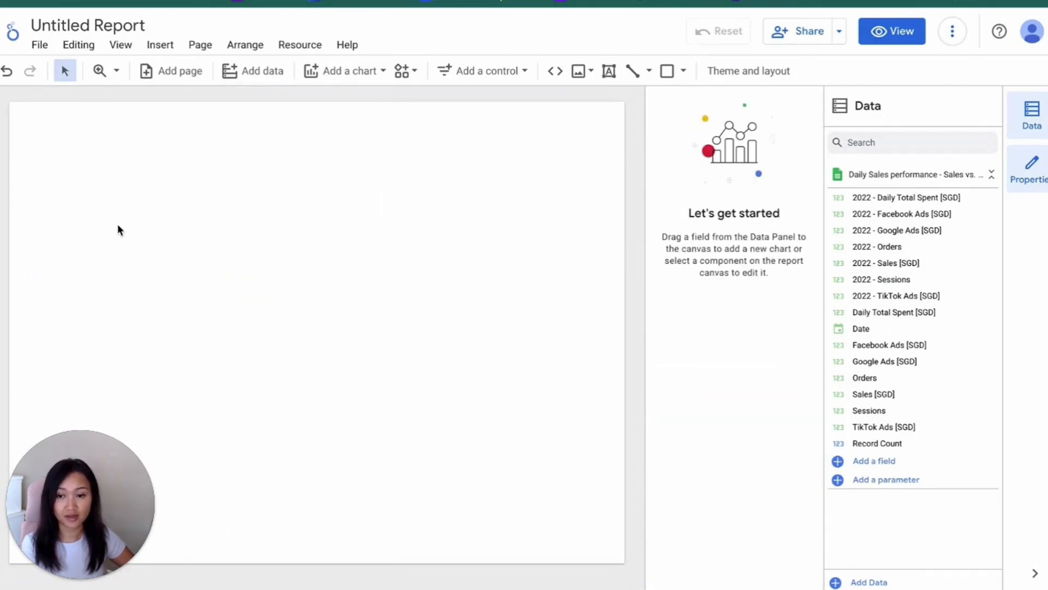
pyautogui.click(77, 26)
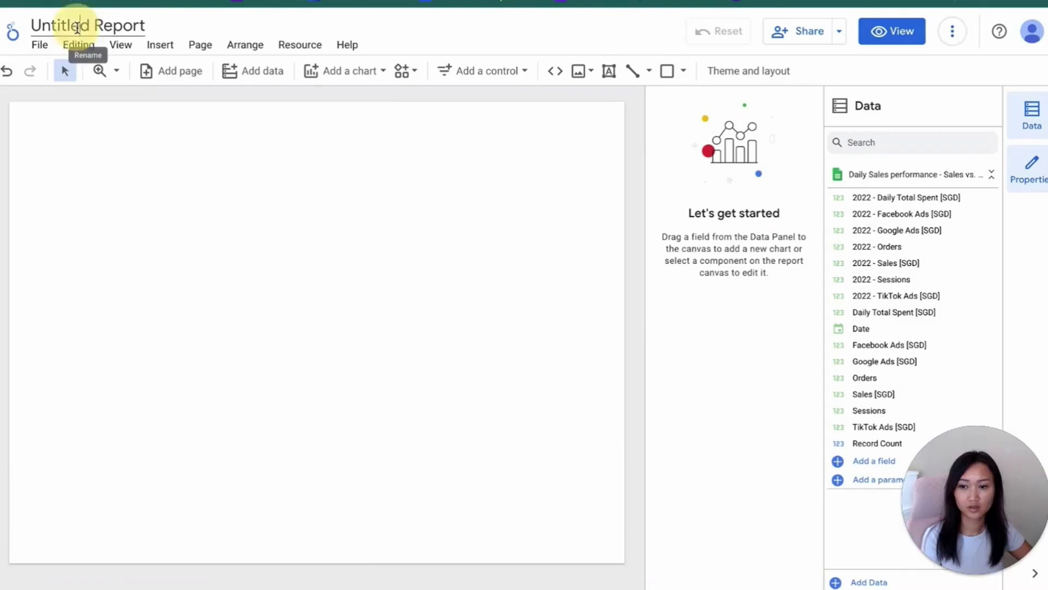
pyautogui.hotkey('ctrl', 'a')
pyautogui.press('BackSpace')
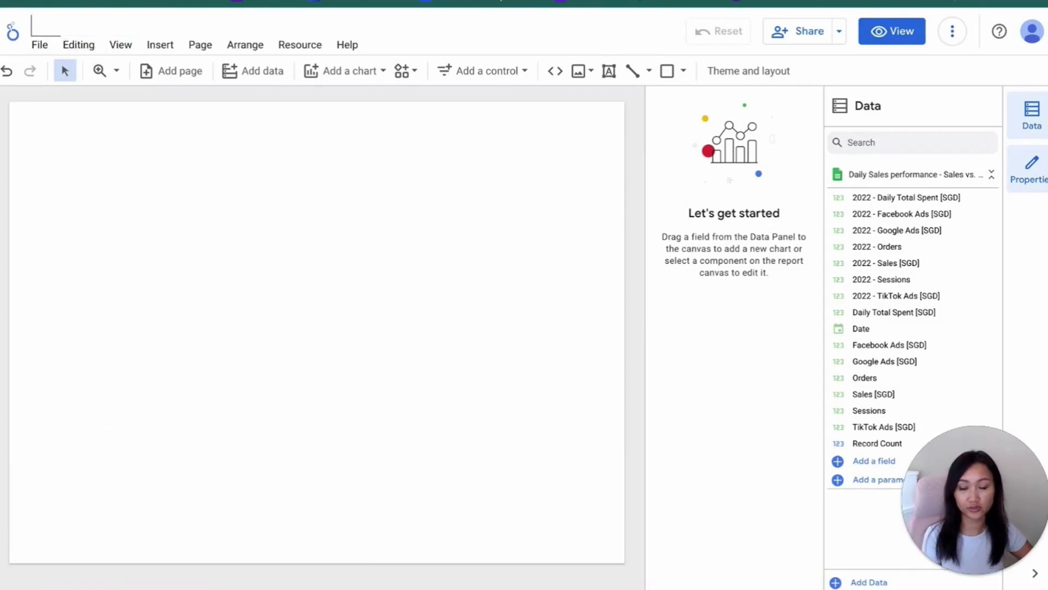
pyautogui.write('Airboxr')
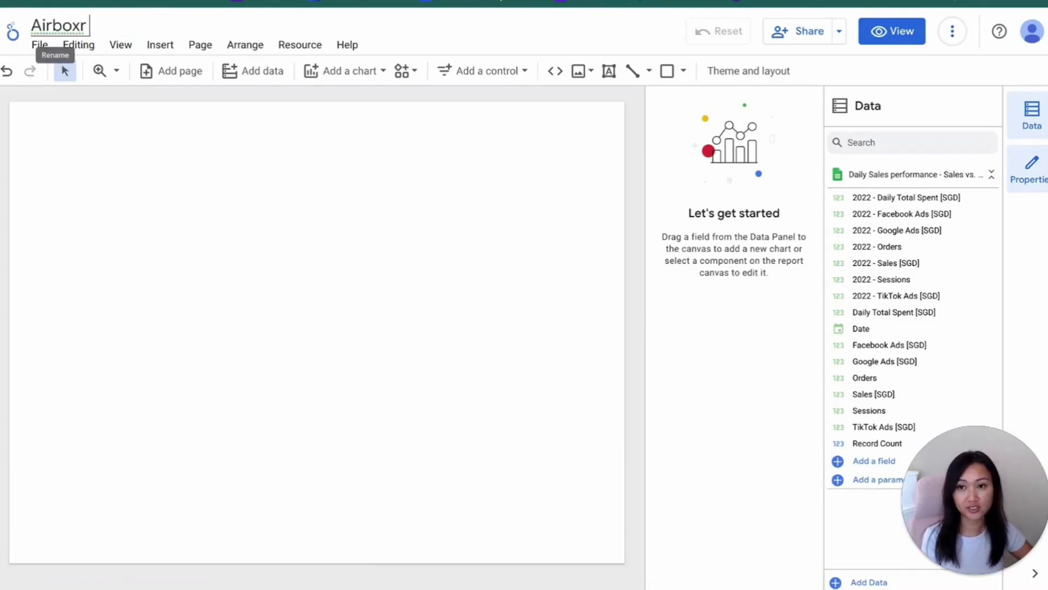
pyautogui.write(' - dashboard')
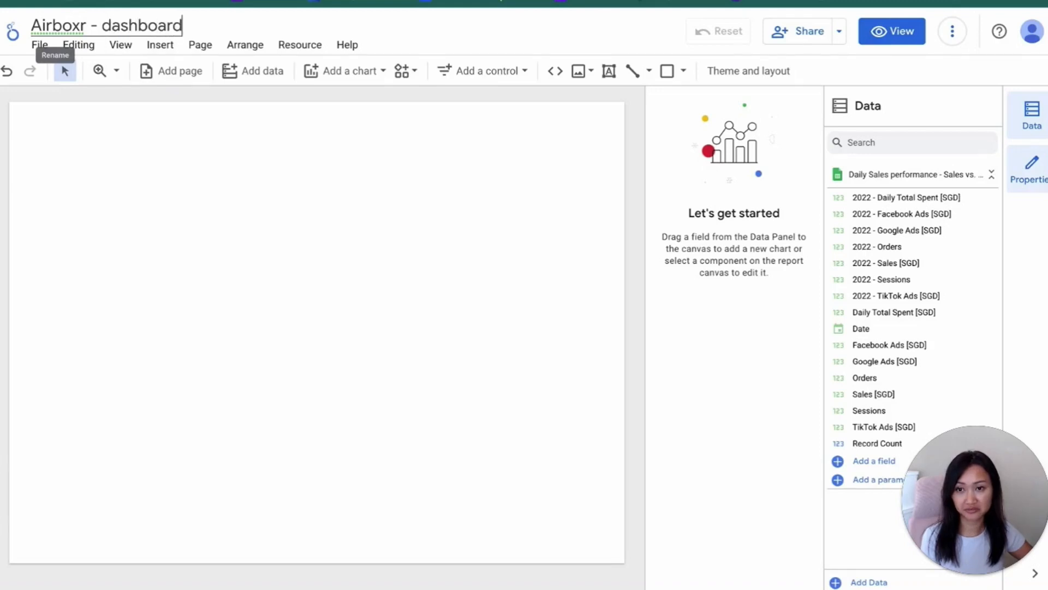
pyautogui.press('Return')
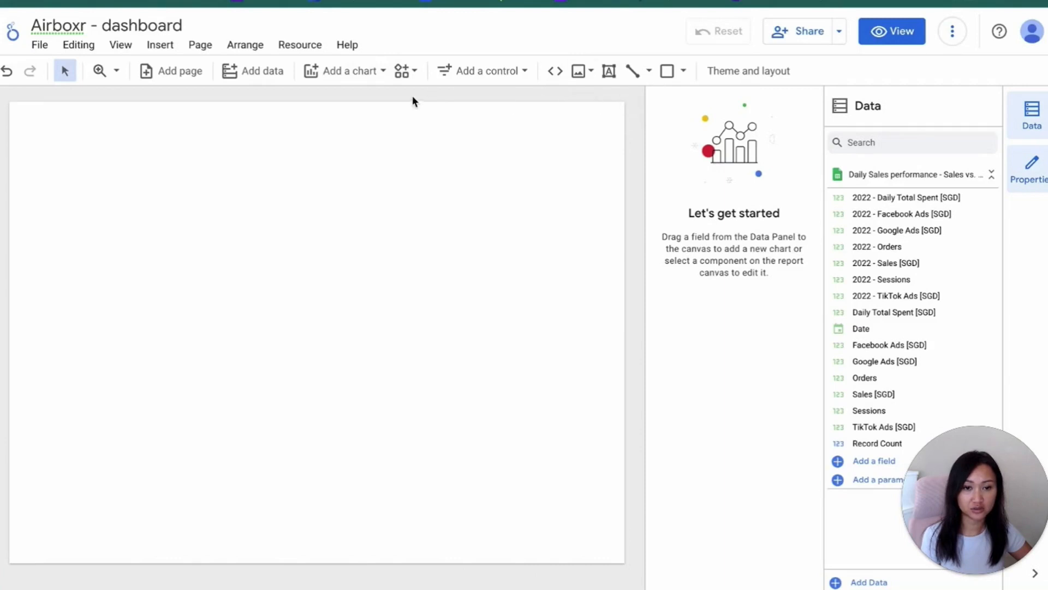
# Add a smoothed time series chart in the lower part of the page and widen it across most of the canvas
pyautogui.click(371, 72)
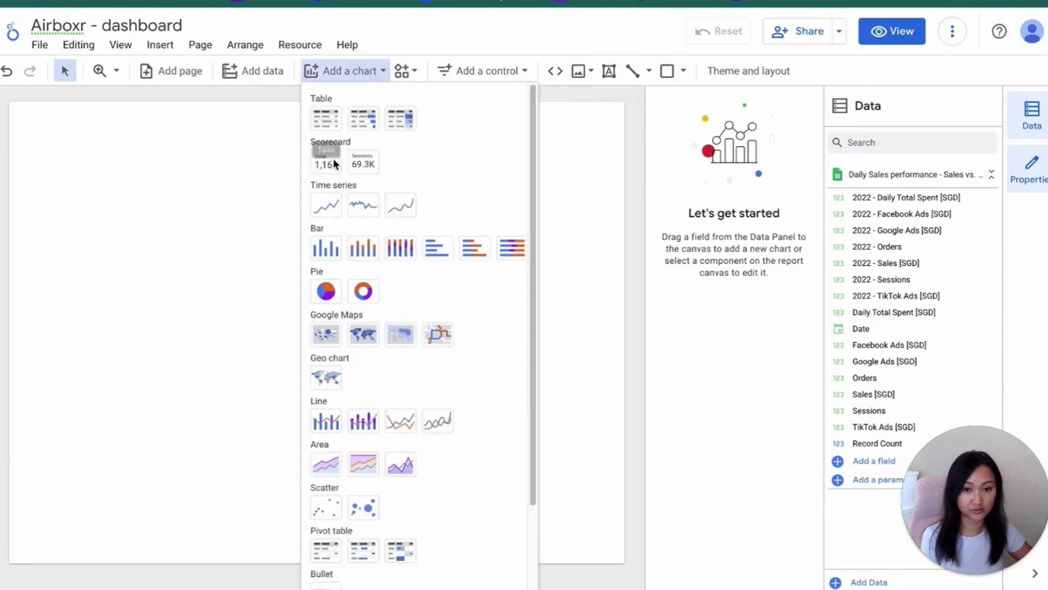
pyautogui.click(403, 208)
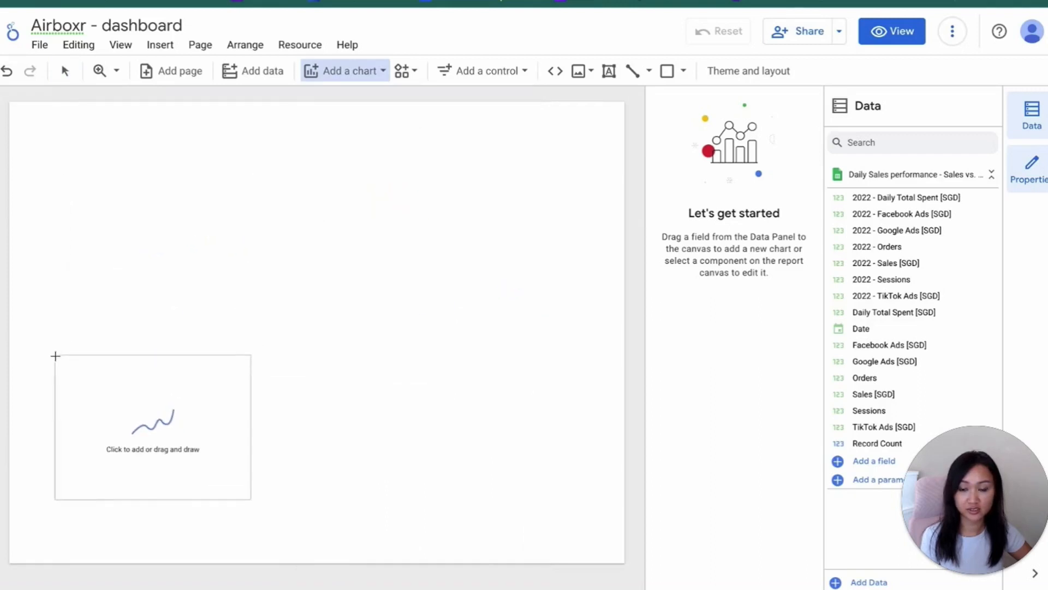
pyautogui.click(55, 357)
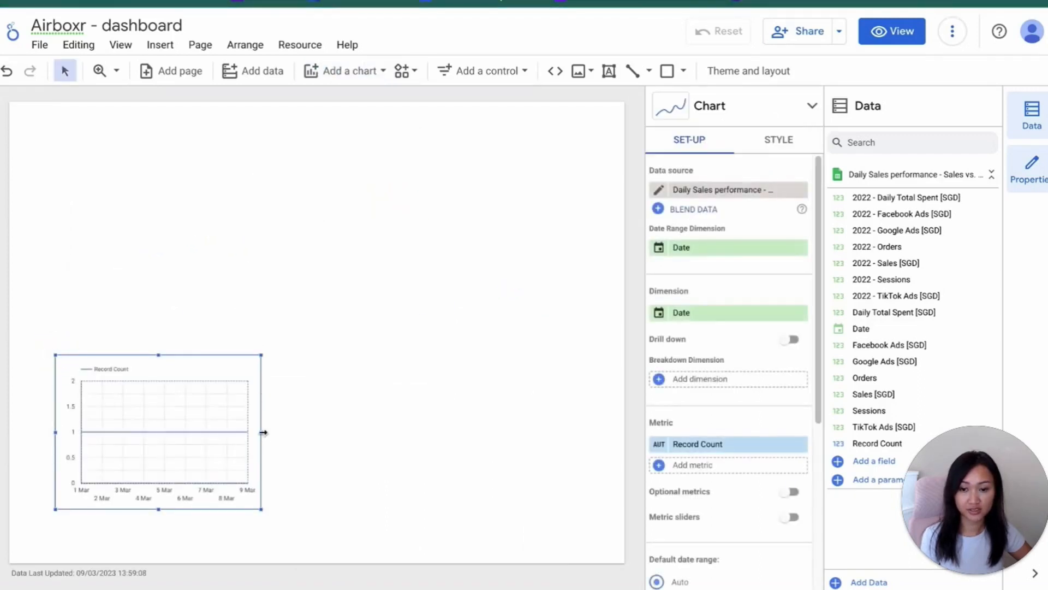
pyautogui.moveTo(263, 431); pyautogui.dragTo(576, 430)
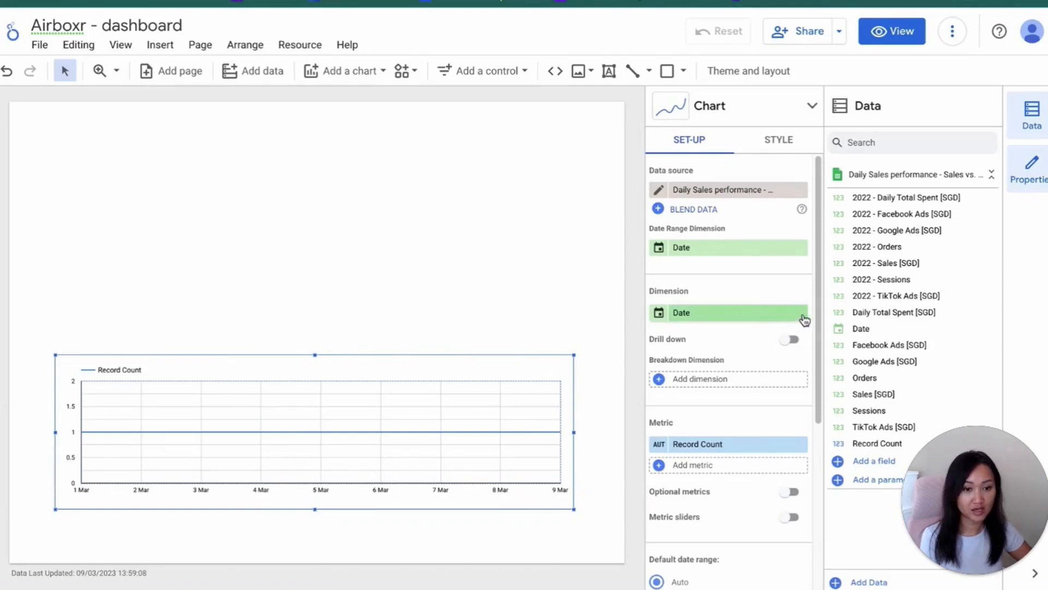
# Replace the chart's Record Count metric with Daily Total Spent [SGD]
pyautogui.click(704, 447)
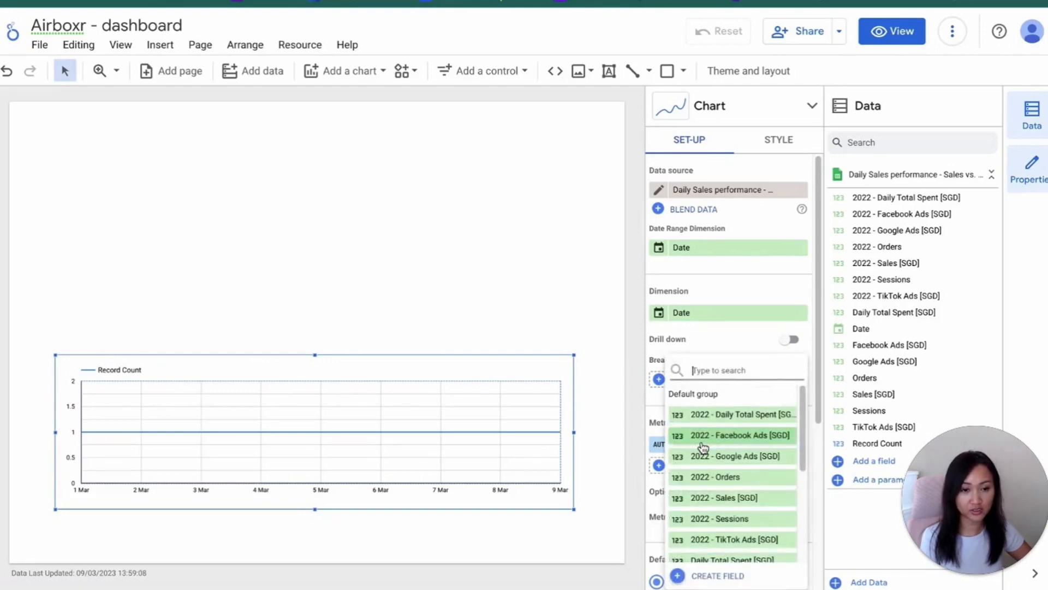
pyautogui.write('d')
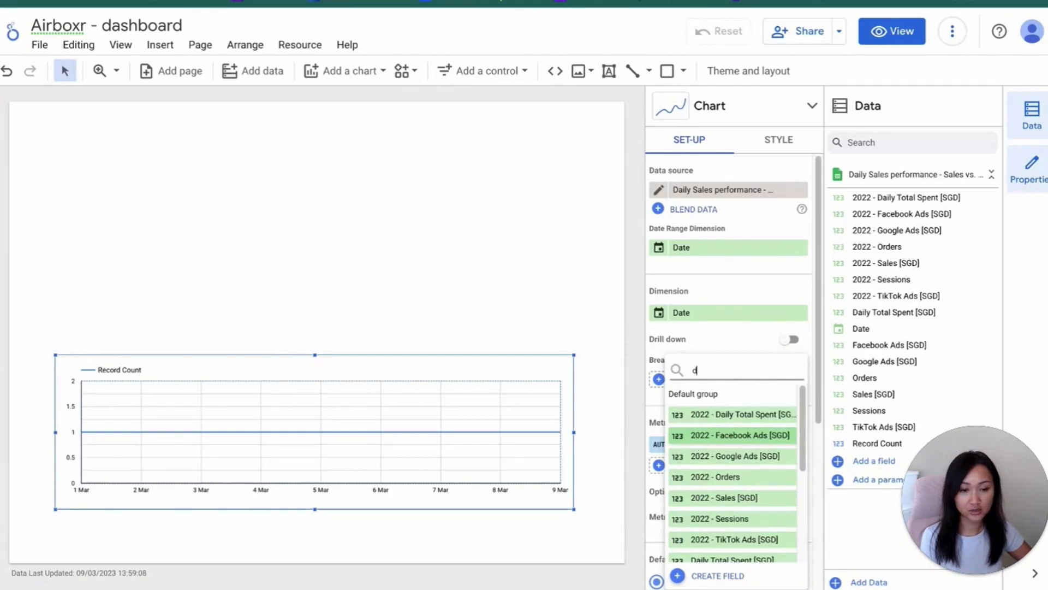
pyautogui.write('aily total')
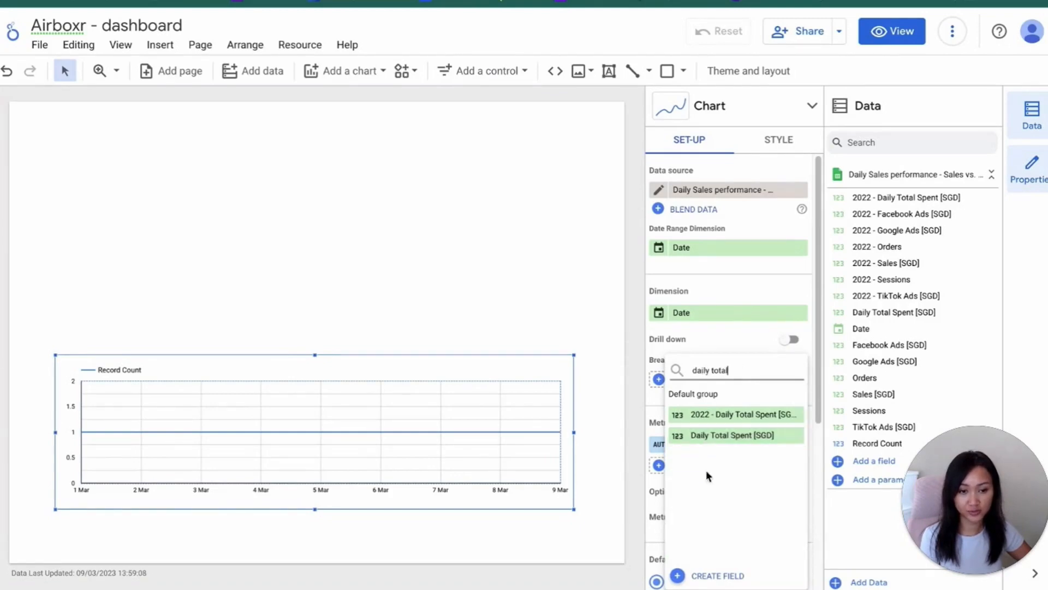
pyautogui.click(716, 436)
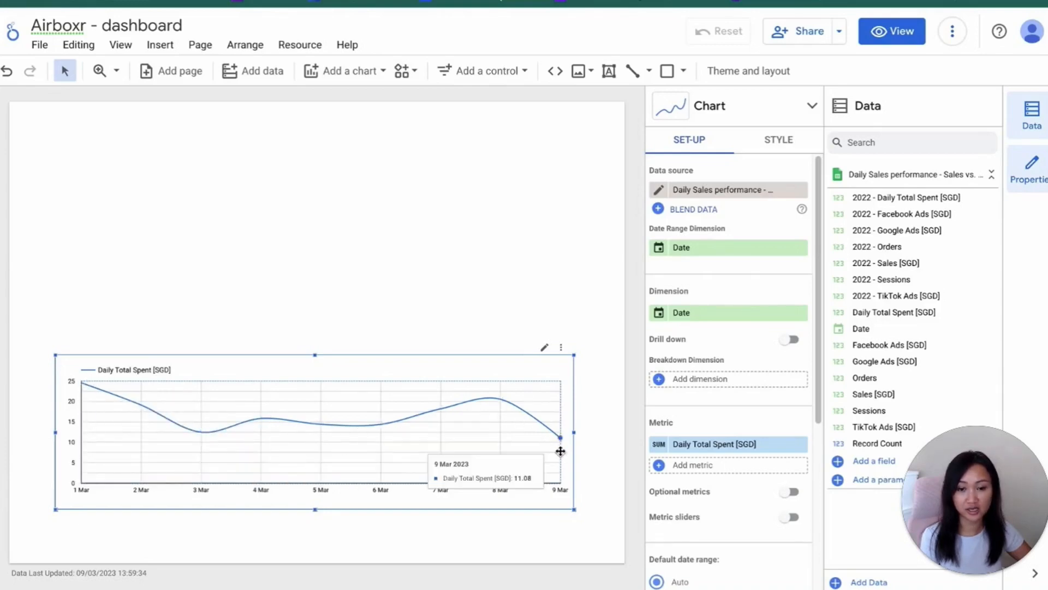
# Add Sales [SGD] as a second metric of the time series chart
pyautogui.click(694, 463)
pyautogui.write('sale')
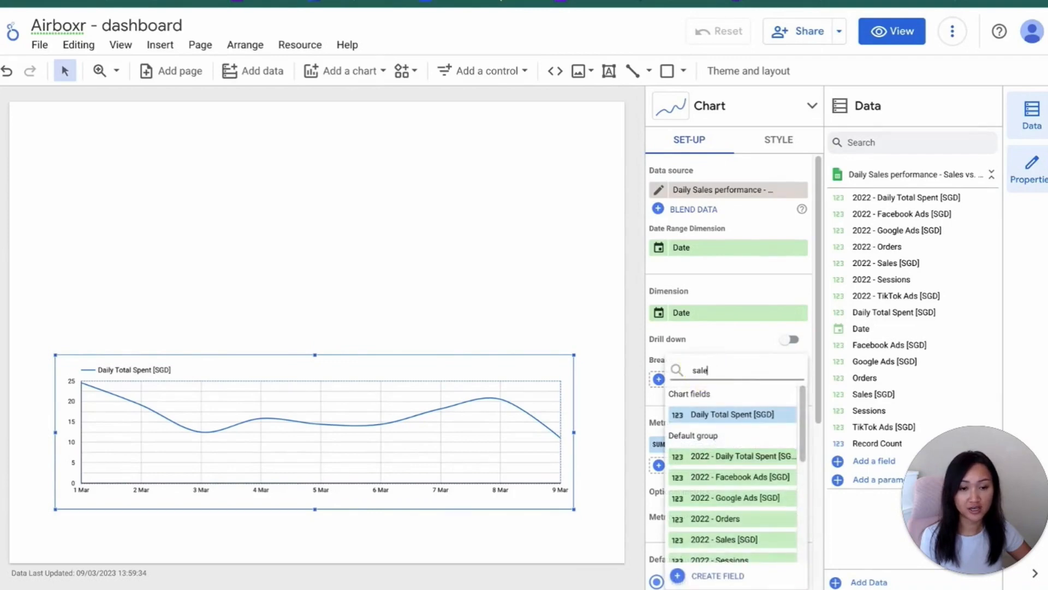
pyautogui.write('s')
pyautogui.click(702, 435)
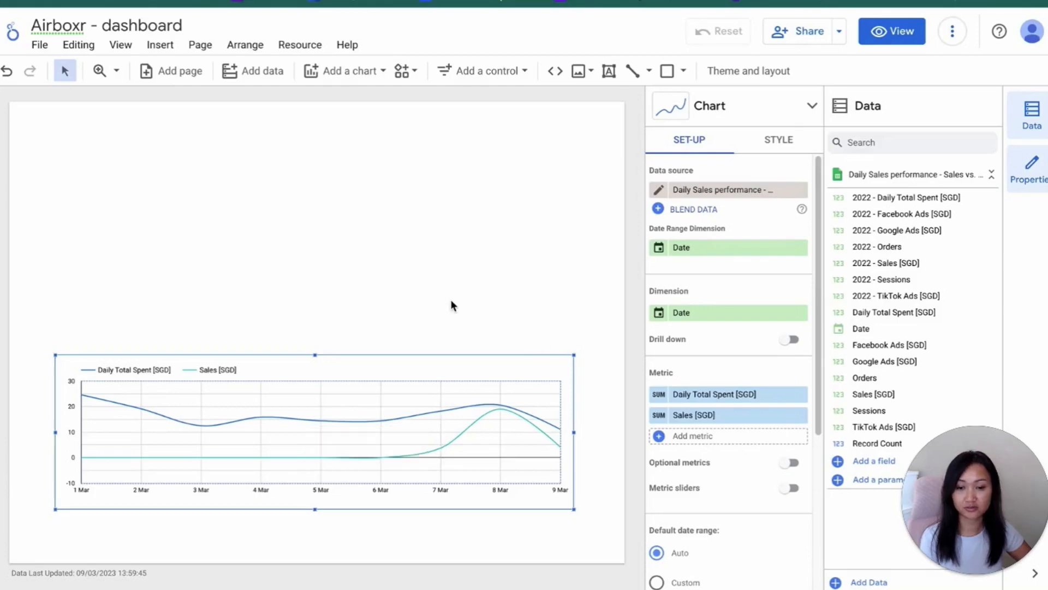
# Recolor the chart's lines, making the Daily Total Spent series yellow and the Sales series light turquoise
pyautogui.click(778, 143)
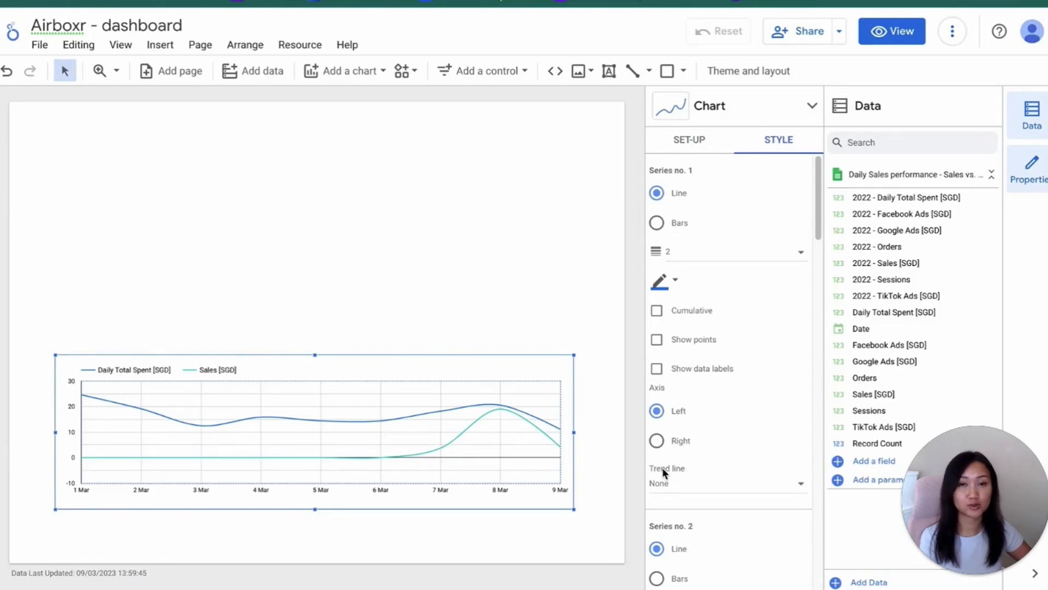
pyautogui.click(667, 284)
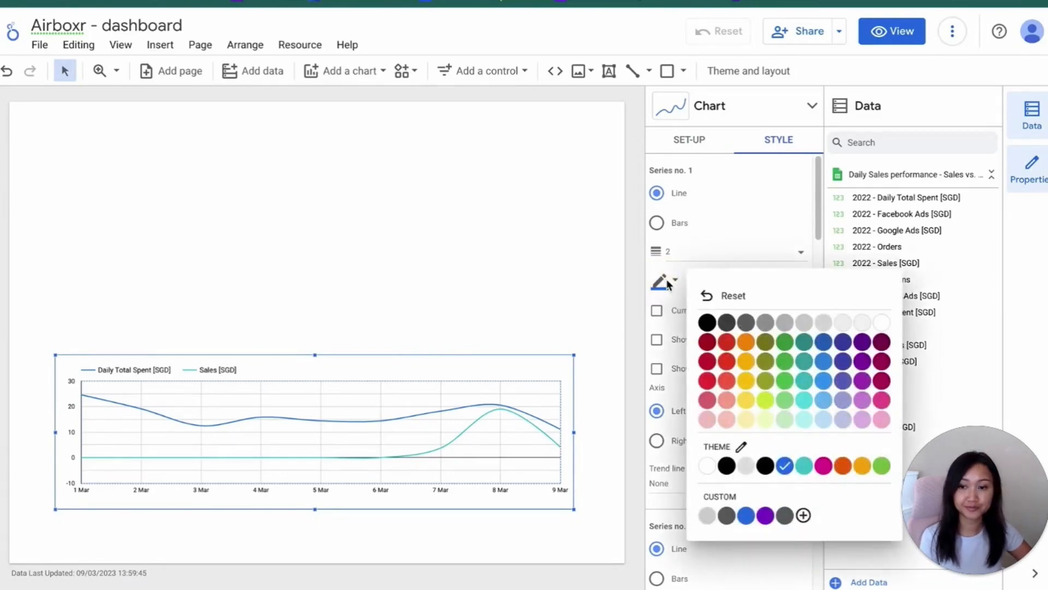
pyautogui.click(747, 381)
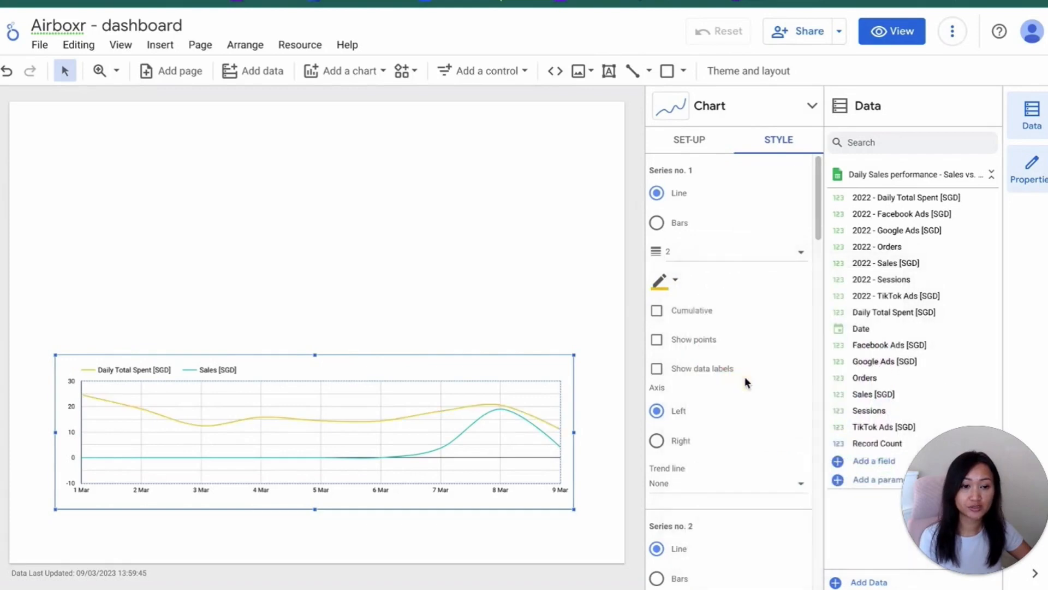
pyautogui.scroll(-5, 706, 468)
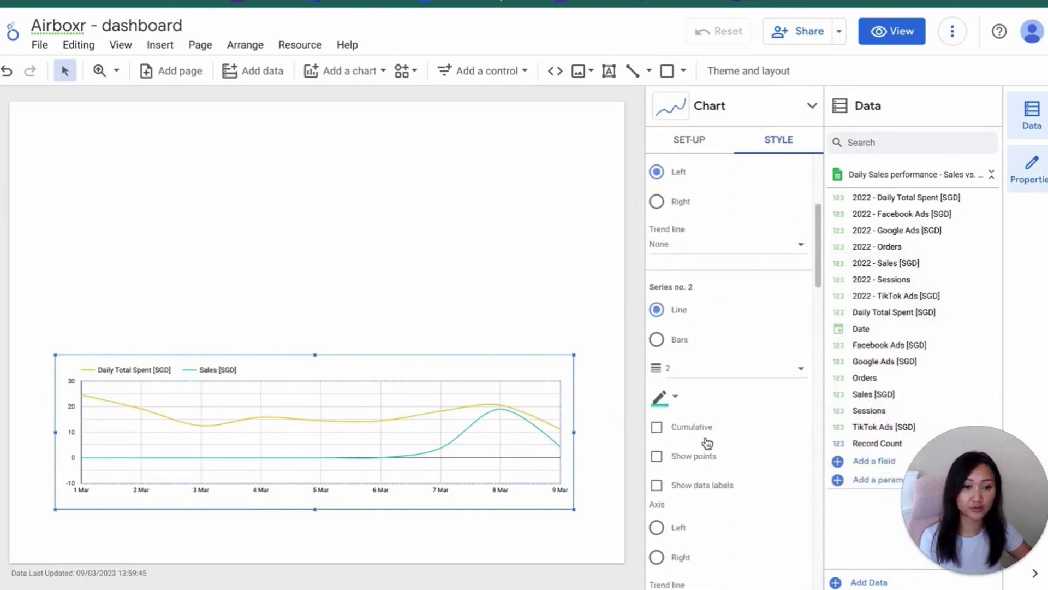
pyautogui.click(673, 400)
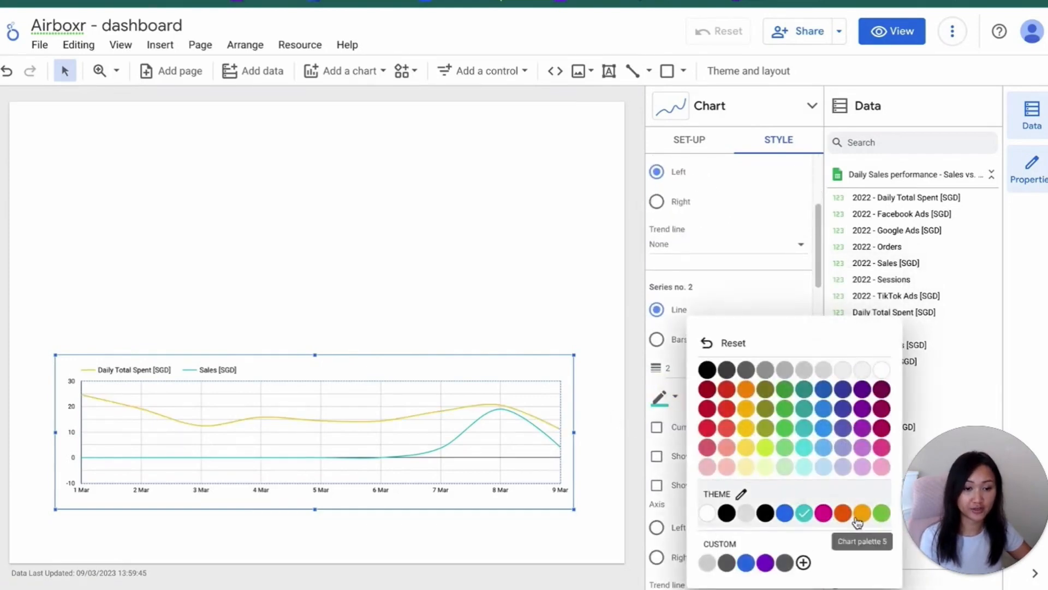
pyautogui.click(804, 451)
pyautogui.click(594, 531)
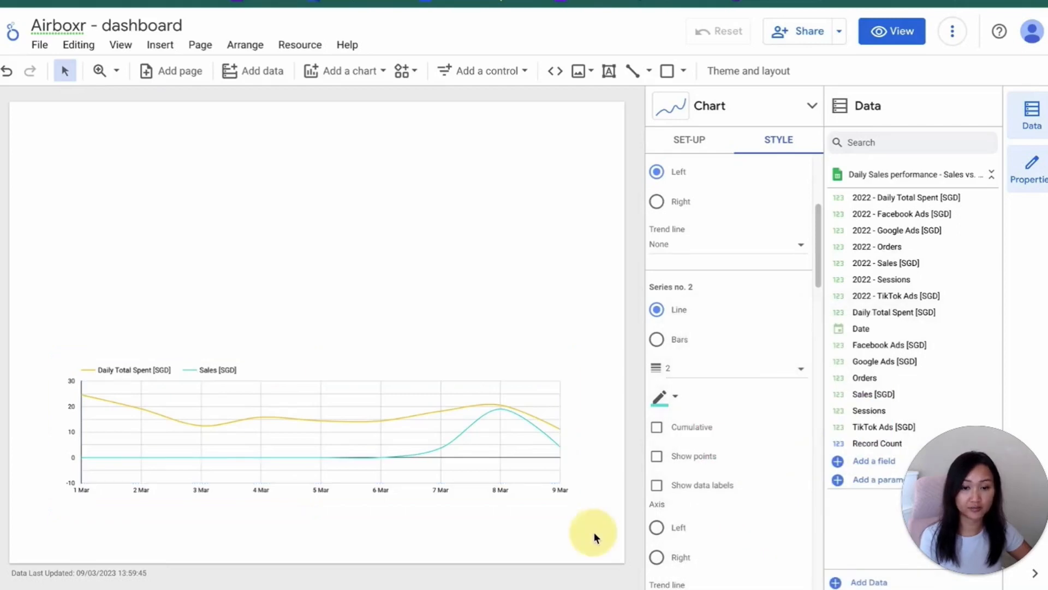
pyautogui.click(356, 382)
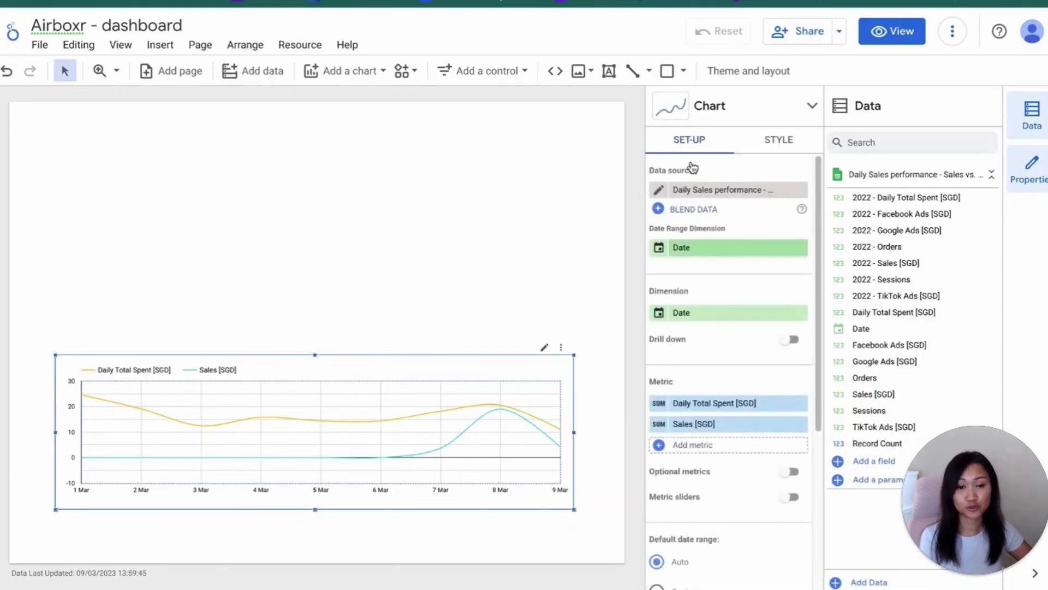
pyautogui.click(779, 139)
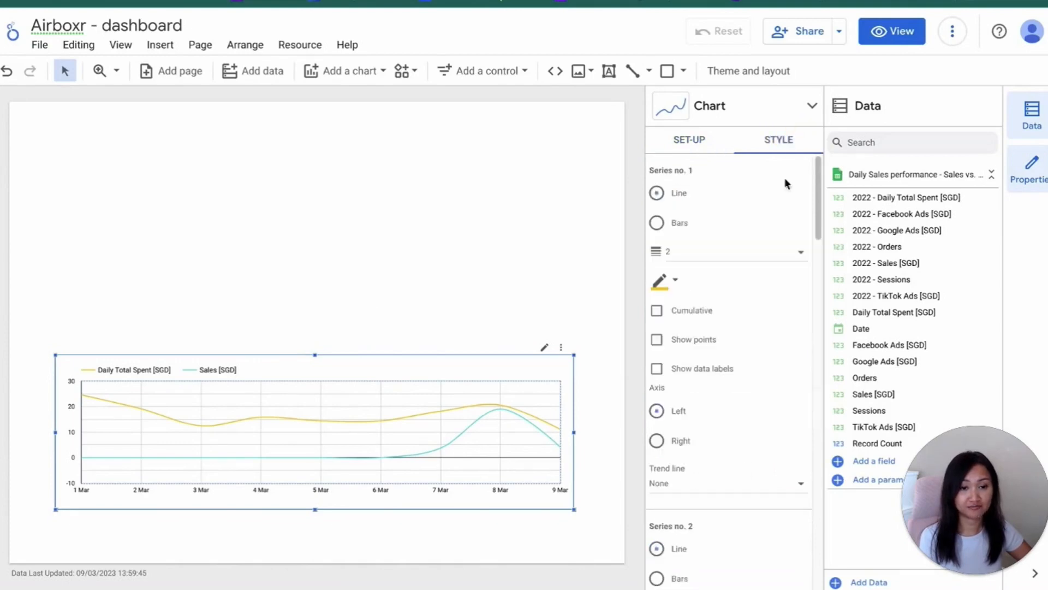
pyautogui.scroll(-10, 735, 303)
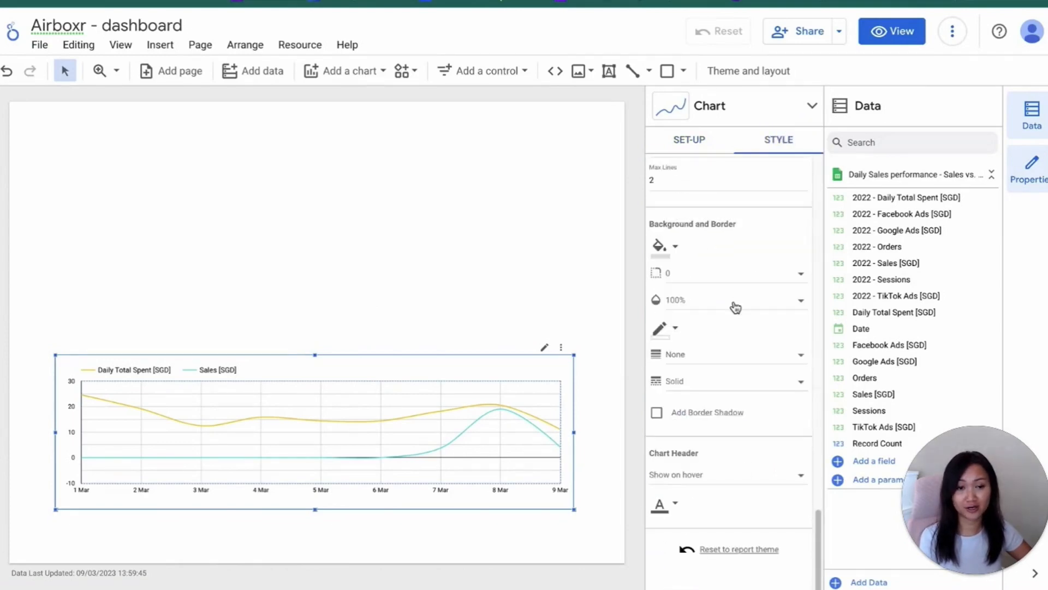
pyautogui.click(672, 506)
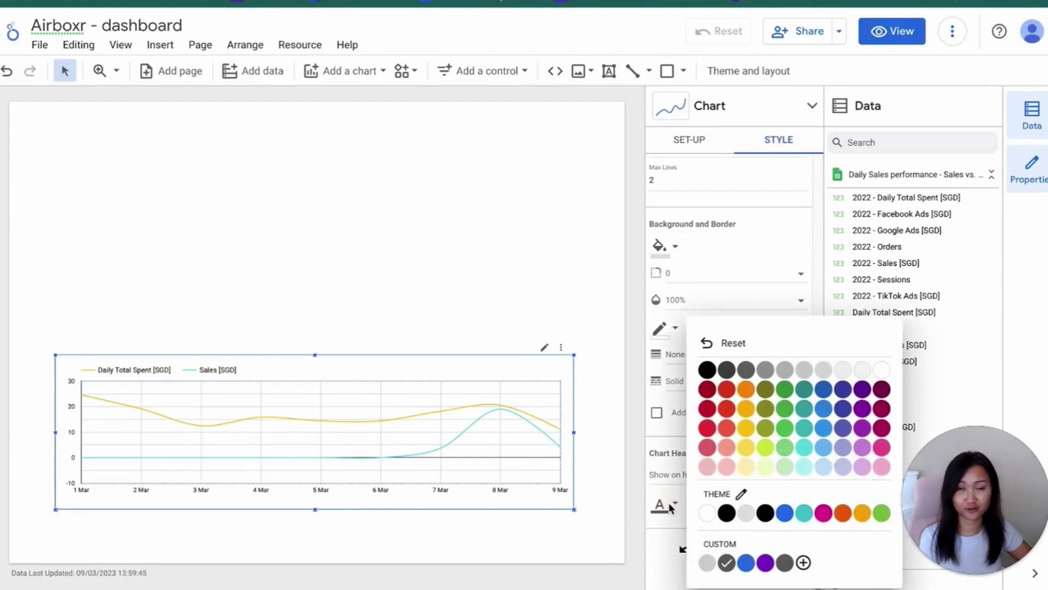
pyautogui.click(671, 506)
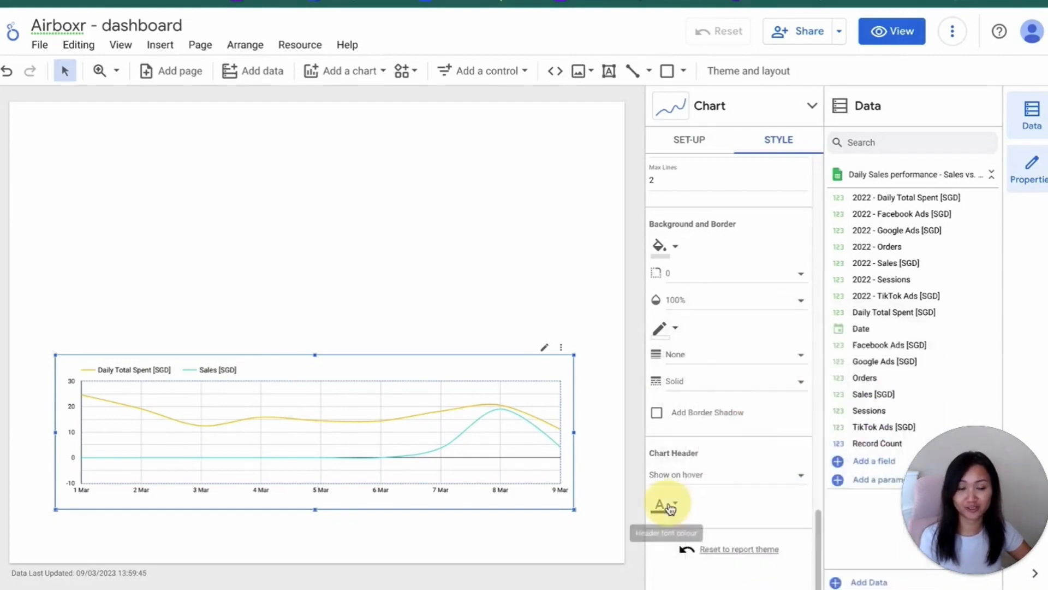
pyautogui.click(543, 313)
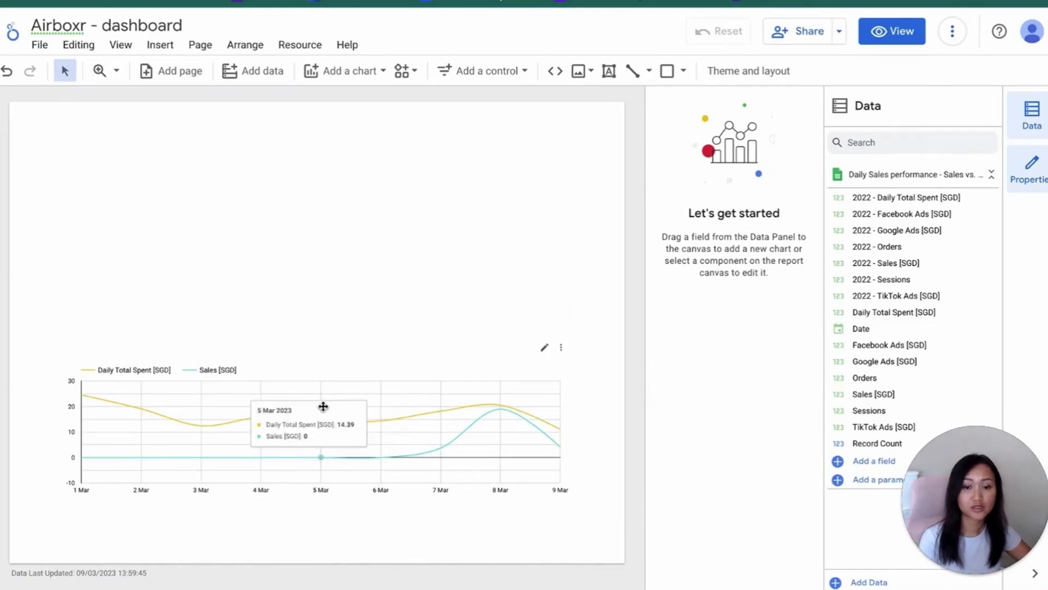
# Start a new filter for the time series chart and name it March MTD
pyautogui.click(380, 405)
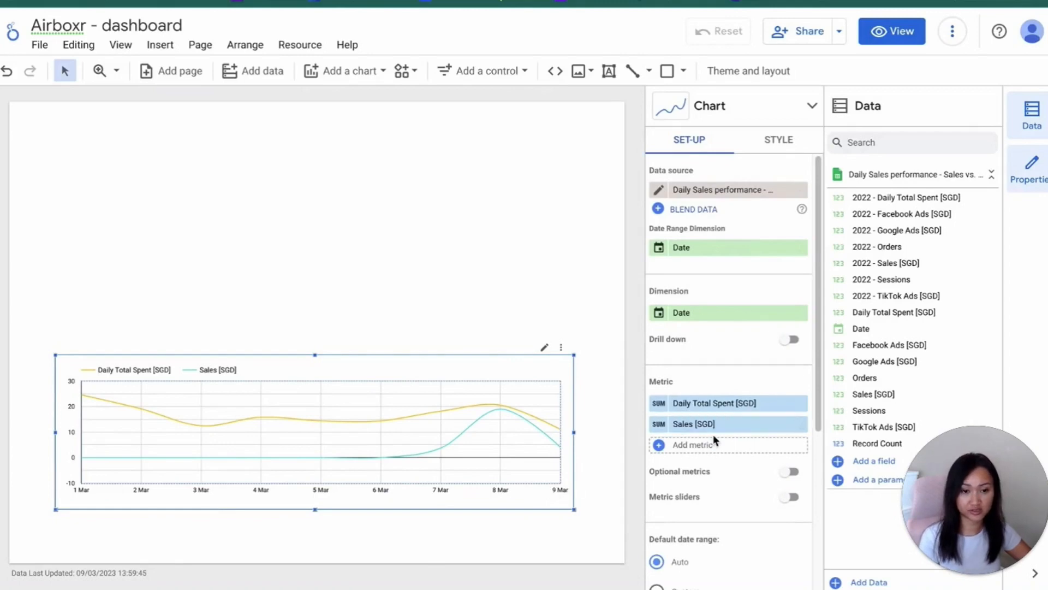
pyautogui.scroll(-5, 713, 434)
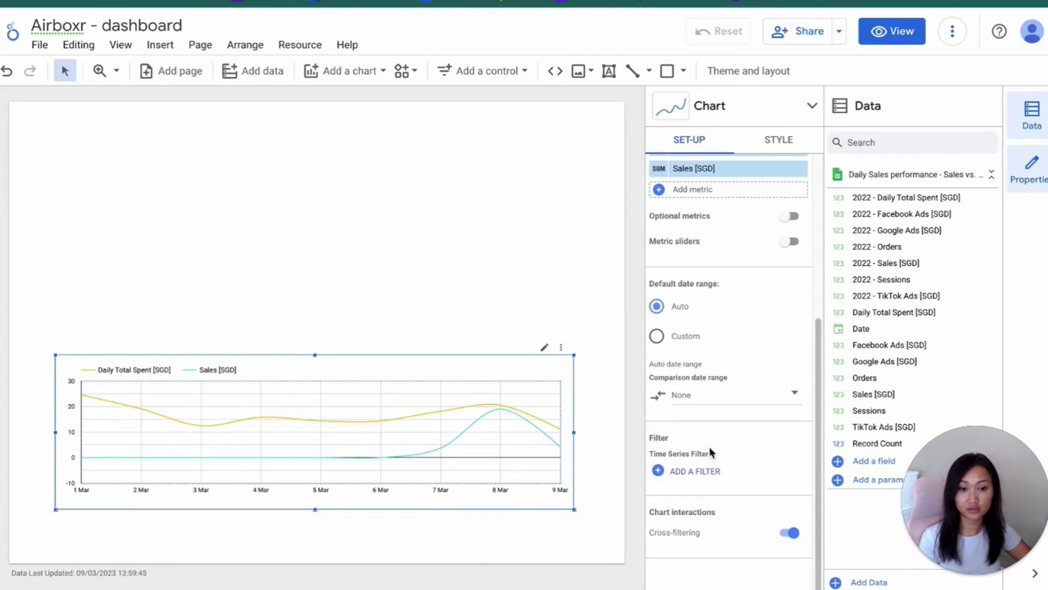
pyautogui.click(693, 470)
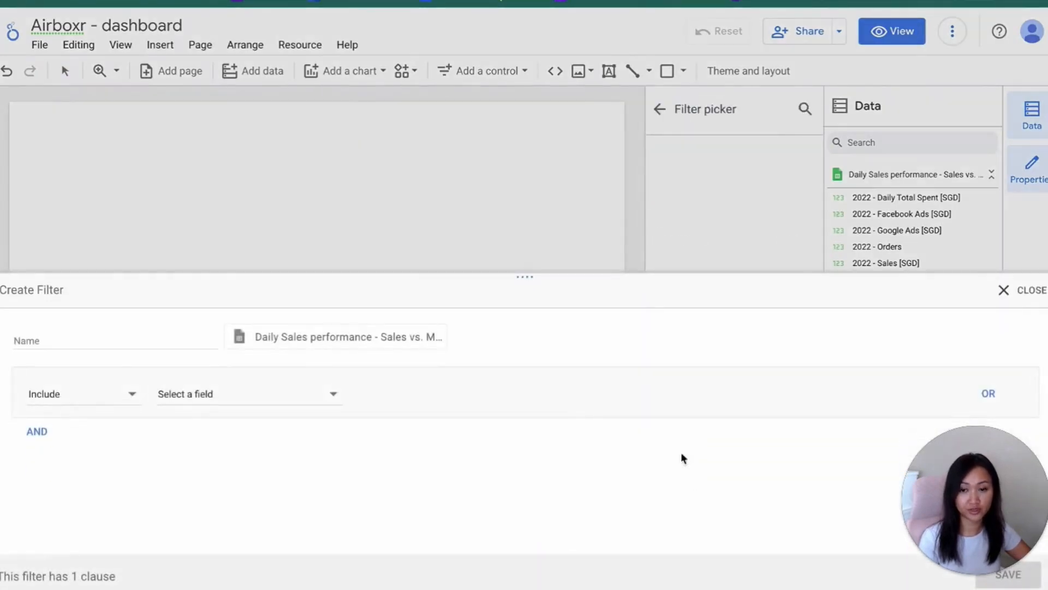
pyautogui.click(213, 400)
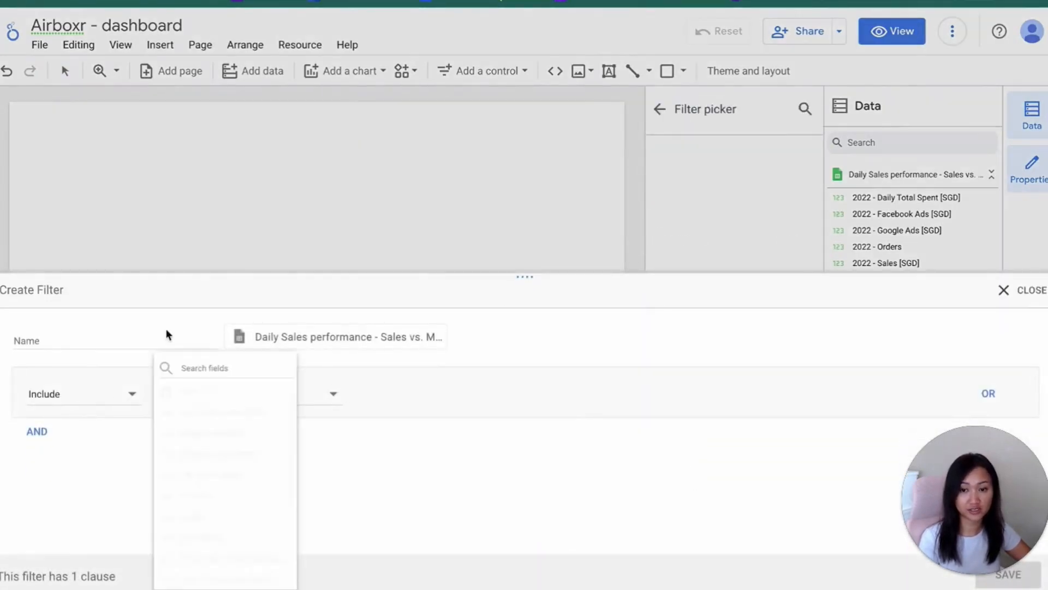
pyautogui.click(86, 342)
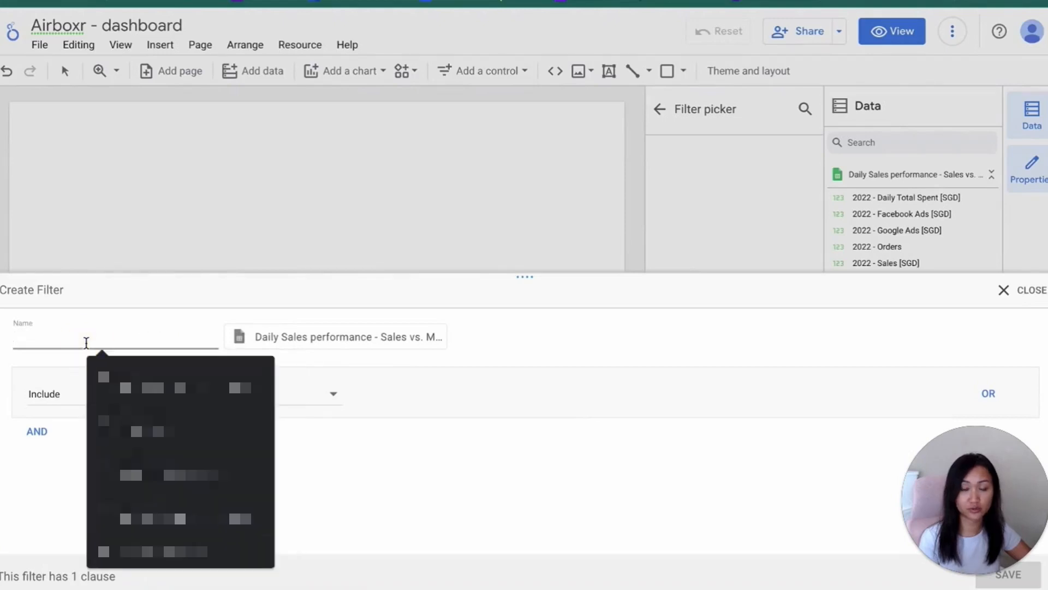
pyautogui.write('March MTD')
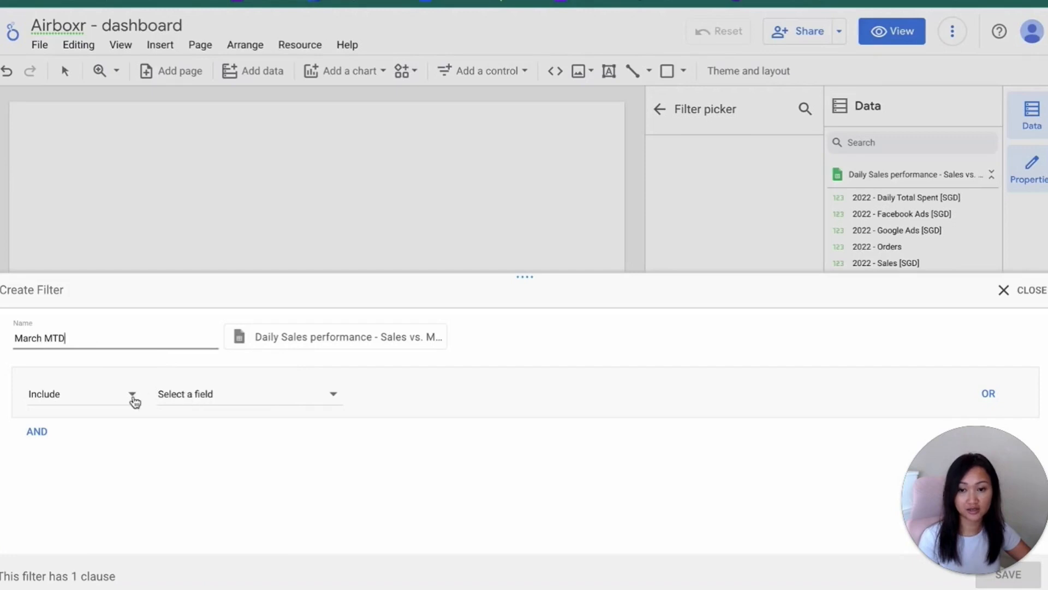
# Set the filter to include Date between 01/03/2023 and 31/03/2023 and save it to the chart
pyautogui.click(185, 399)
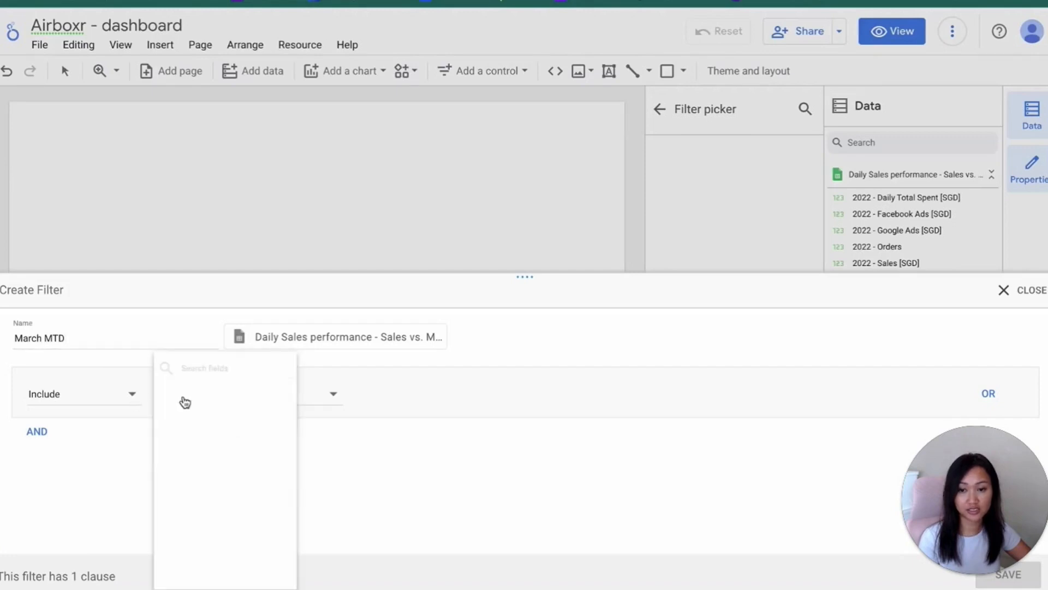
pyautogui.click(277, 393)
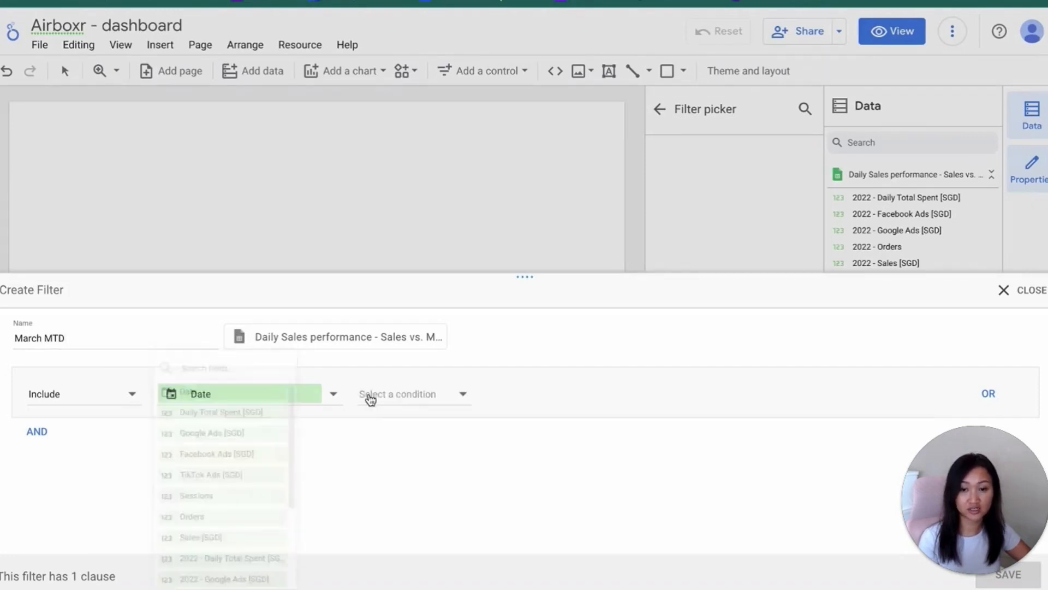
pyautogui.click(393, 399)
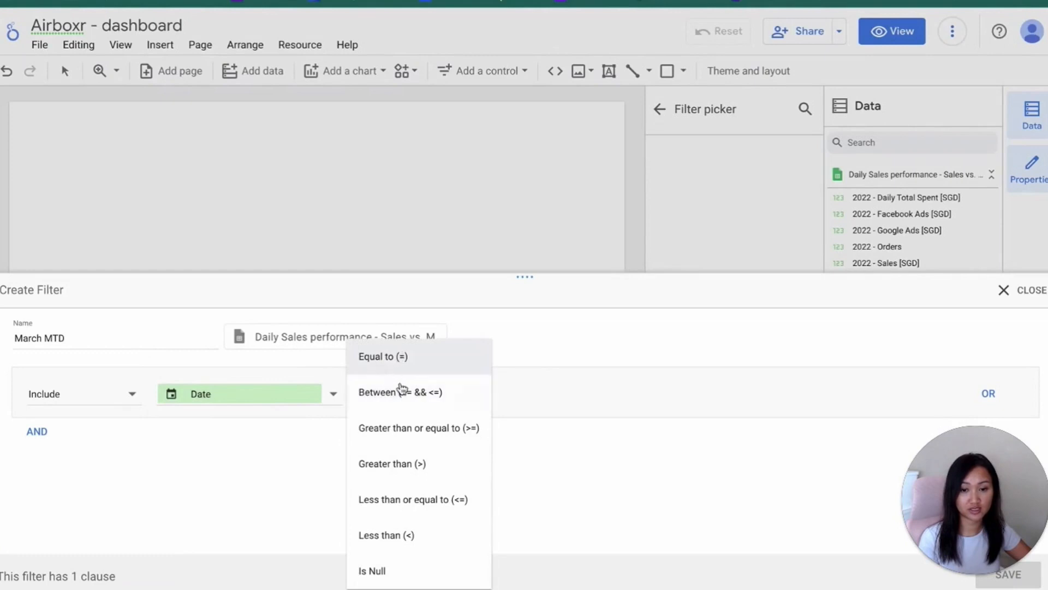
pyautogui.click(402, 391)
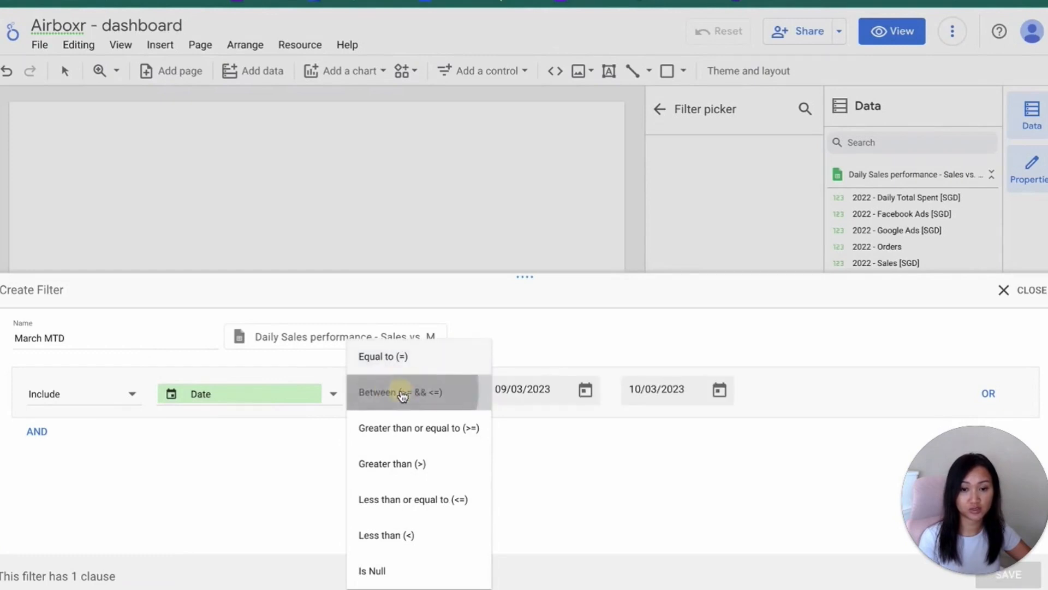
pyautogui.click(587, 391)
pyautogui.click(567, 234)
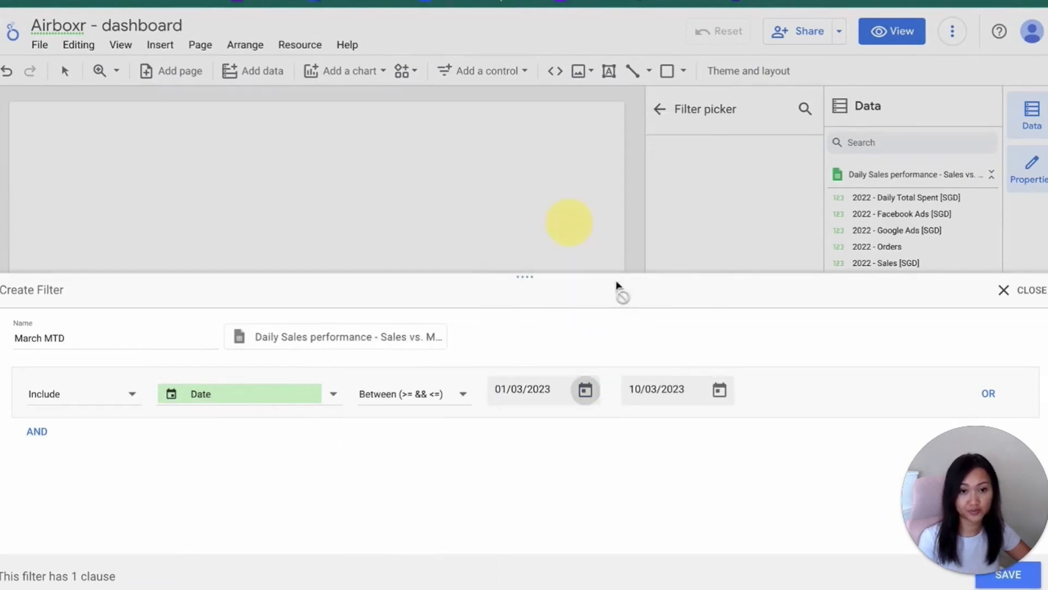
pyautogui.click(721, 391)
pyautogui.click(760, 353)
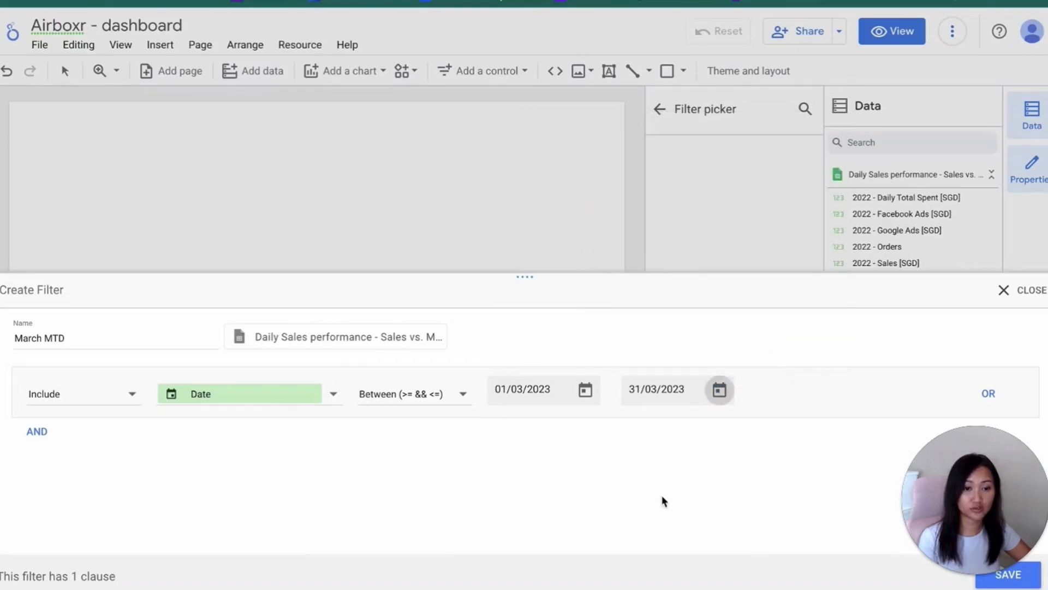
pyautogui.click(1008, 575)
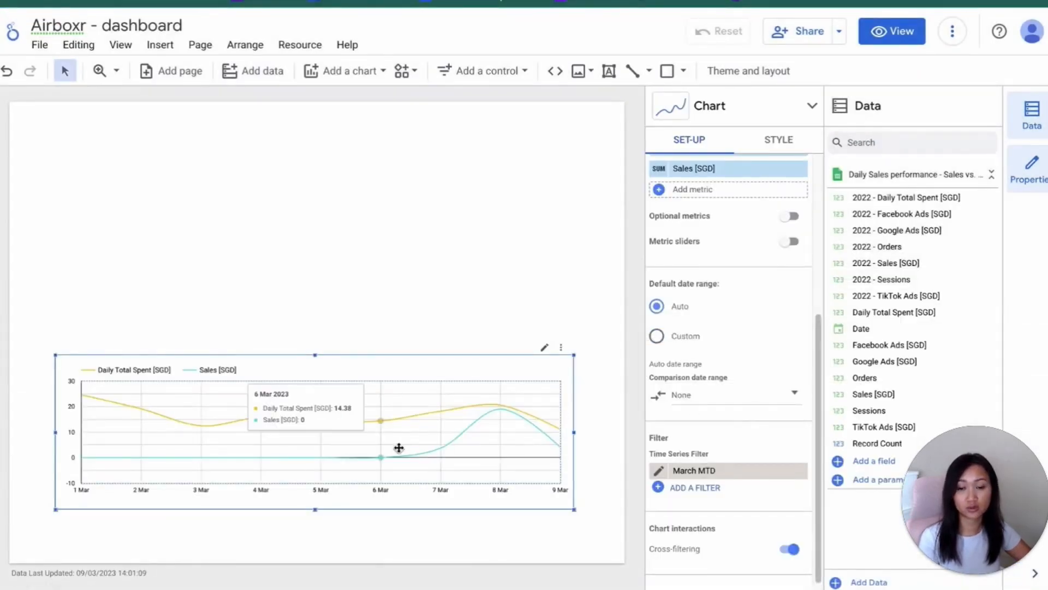
pyautogui.click(608, 502)
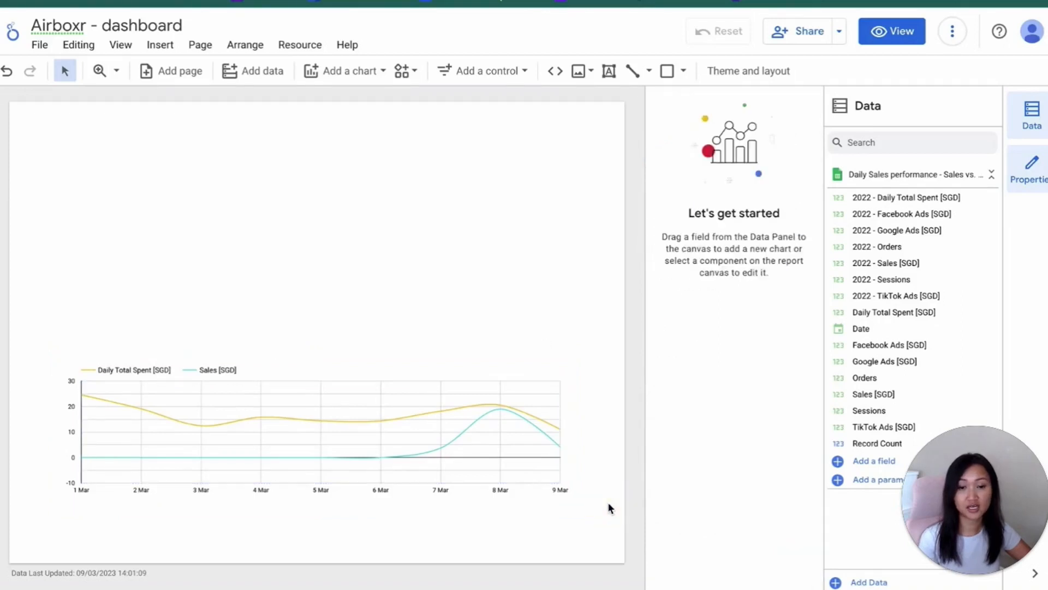
# Shift the time series chart slightly down and to the left, then widen it toward the page's right edge
pyautogui.moveTo(435, 437)
pyautogui.mouseDown()
pyautogui.moveTo(418, 441)
pyautogui.moveTo(437, 447)
pyautogui.moveTo(427, 447)
pyautogui.mouseUp()
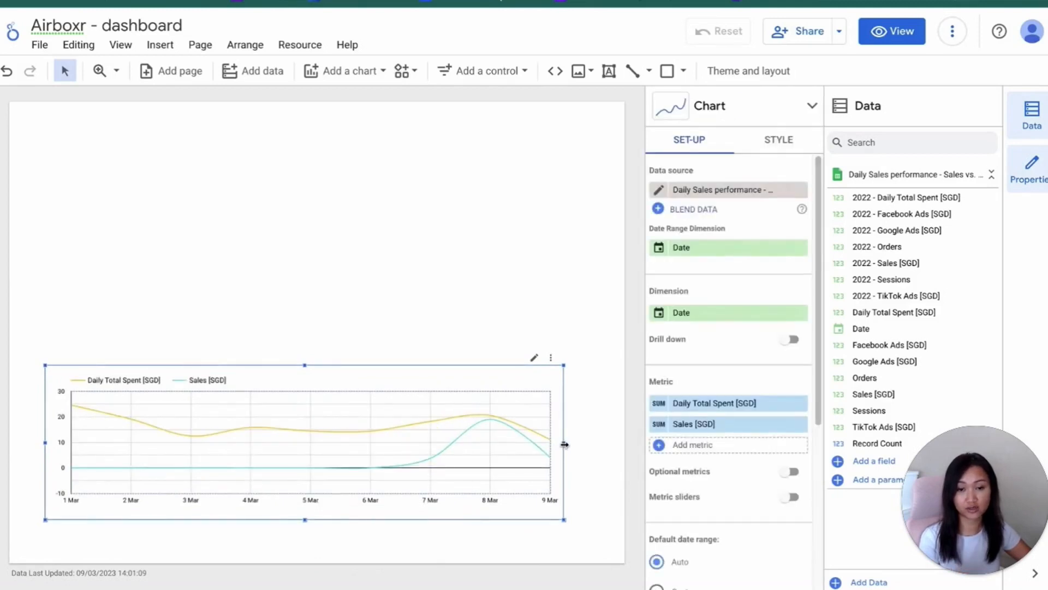
pyautogui.moveTo(565, 443); pyautogui.dragTo(597, 442)
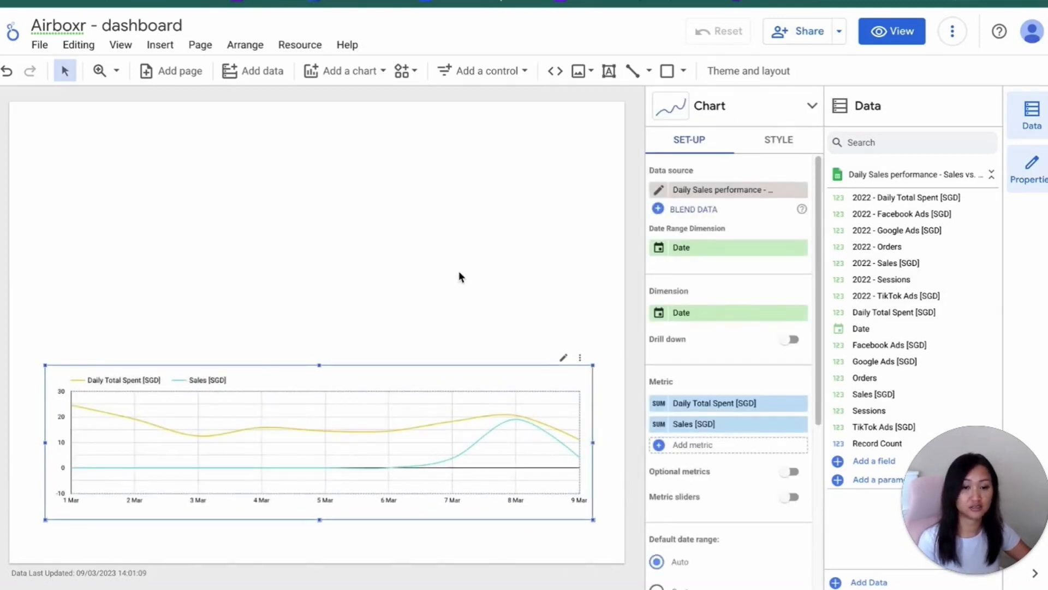
pyautogui.click(459, 273)
# Add a gauge chart in the upper-left area of the page and enlarge it
pyautogui.click(344, 70)
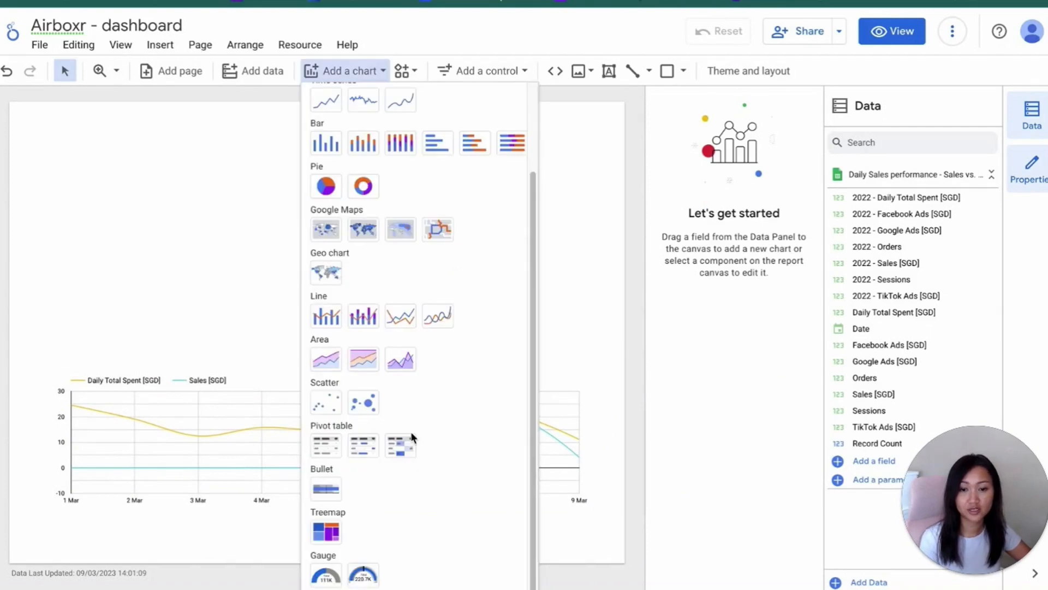
pyautogui.click(331, 578)
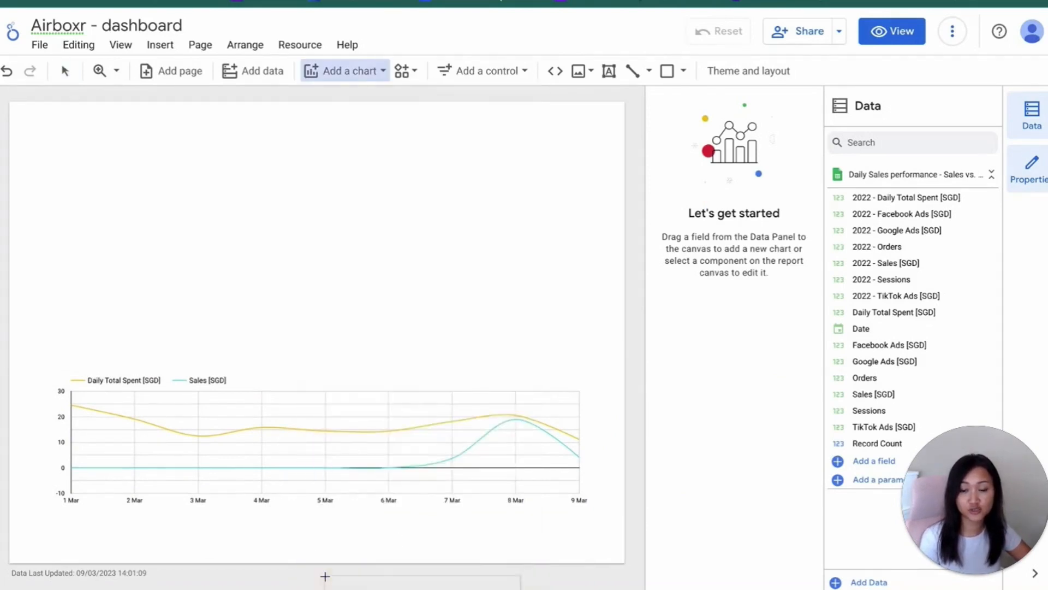
pyautogui.click(57, 149)
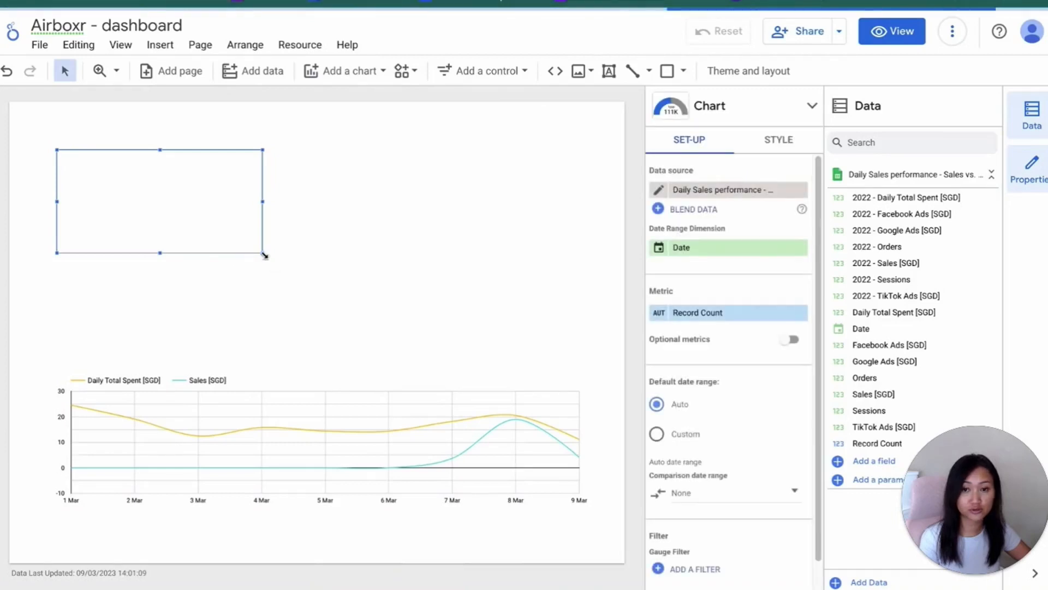
pyautogui.moveTo(263, 254); pyautogui.dragTo(302, 272)
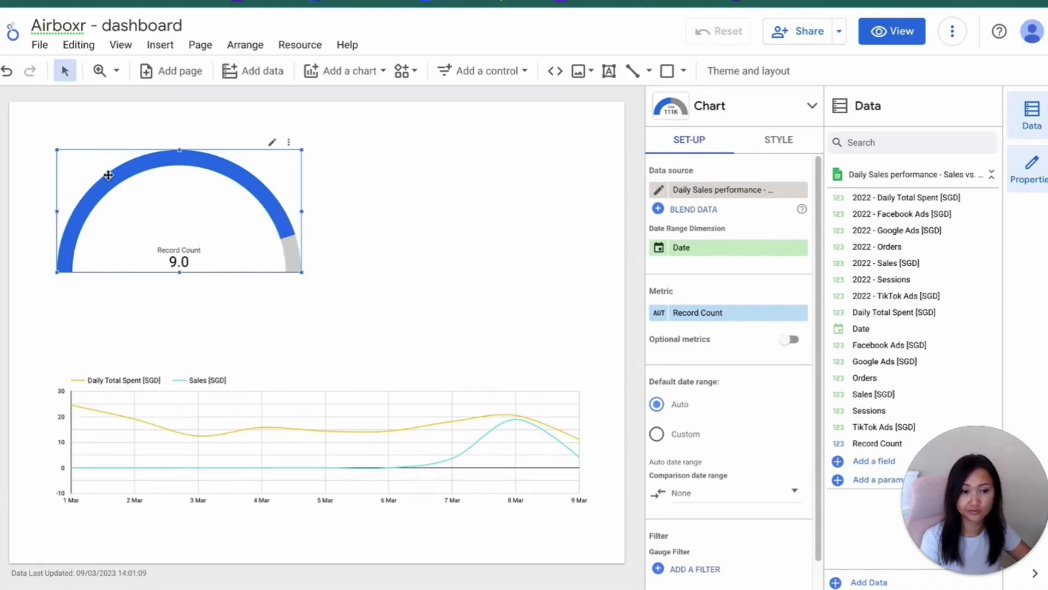
# Replace the gauge's Record Count metric with Sales [SGD]
pyautogui.click(721, 313)
pyautogui.write('sales')
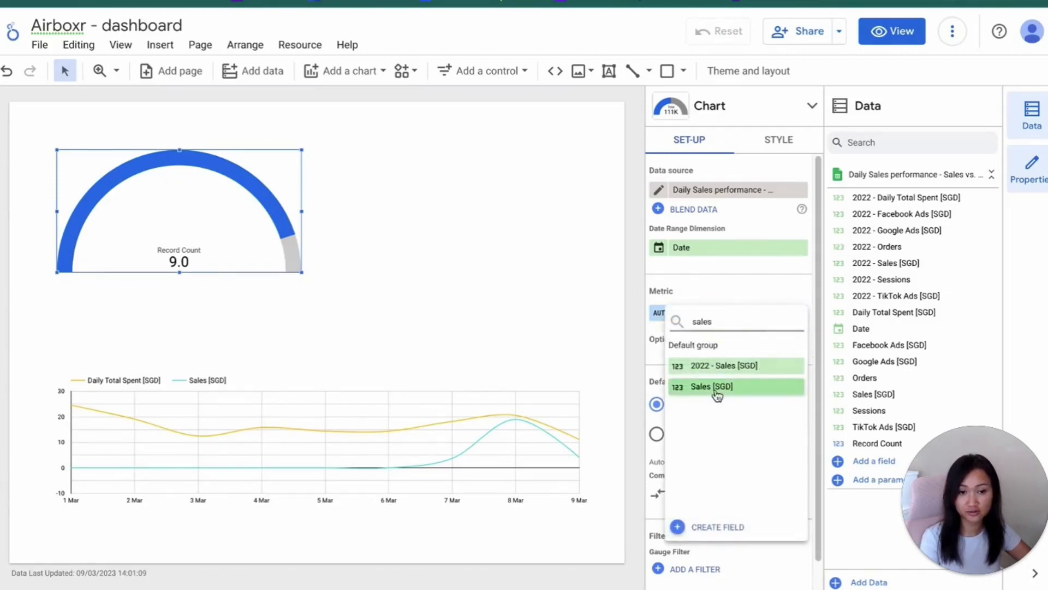
pyautogui.click(716, 388)
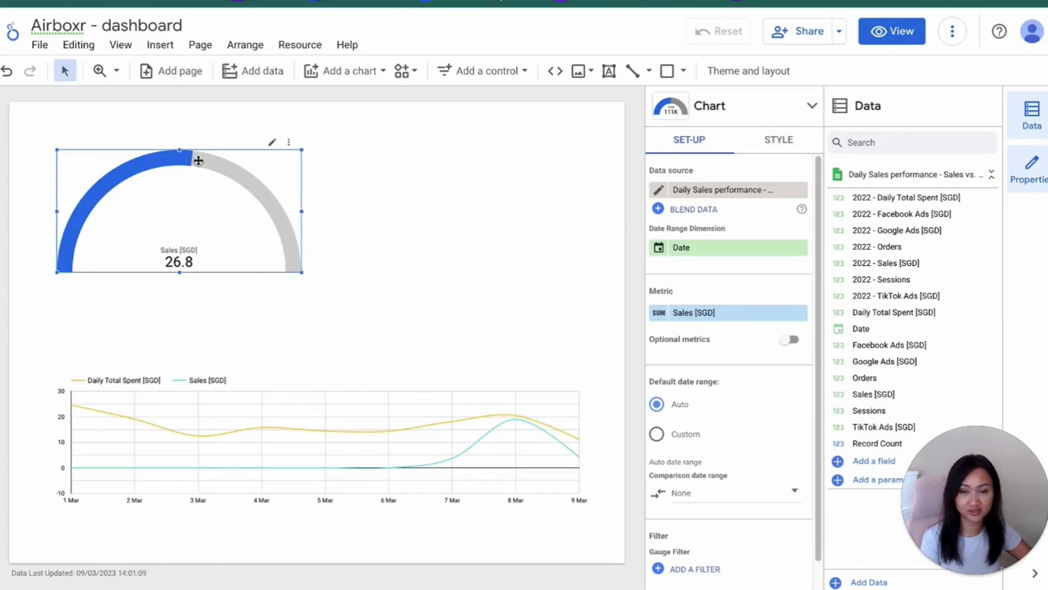
# Show the gauge's axis and set its minimum to 0 and maximum to 100
pyautogui.scroll(-2, 745, 507)
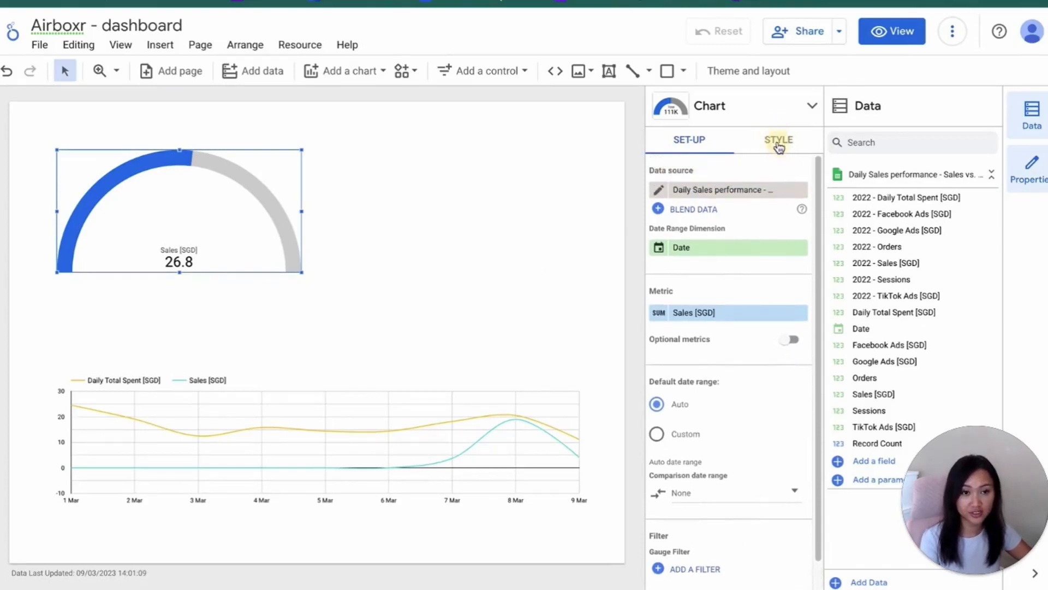
pyautogui.click(778, 141)
pyautogui.scroll(-3, 733, 383)
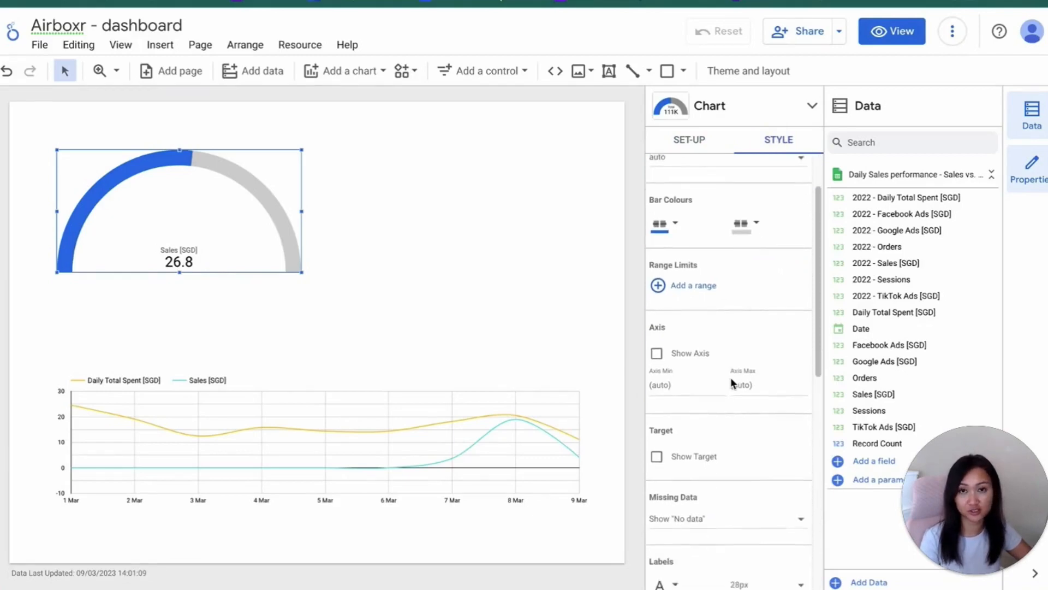
pyautogui.click(657, 338)
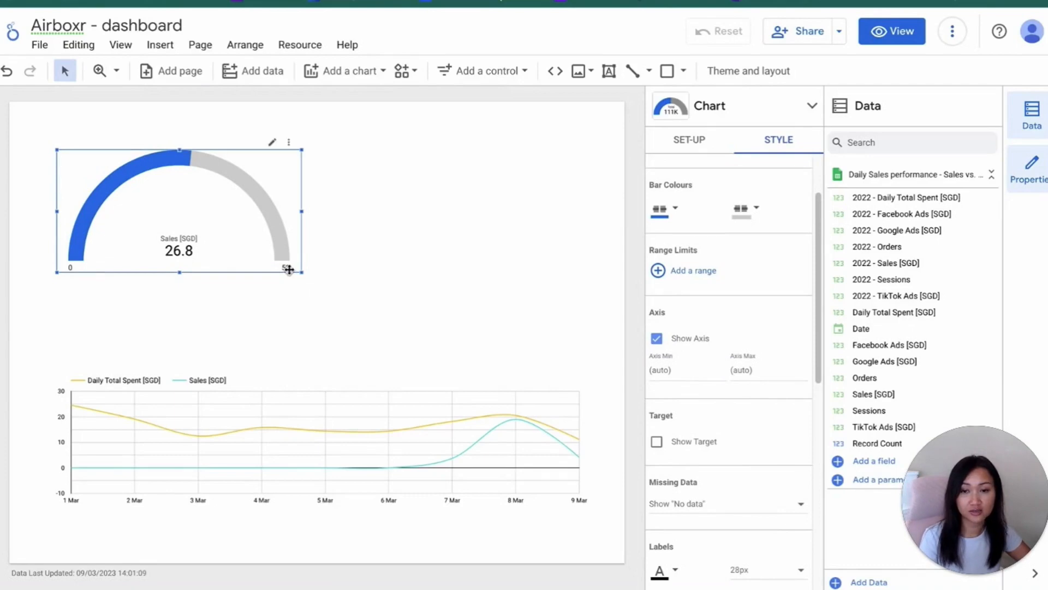
pyautogui.click(675, 370)
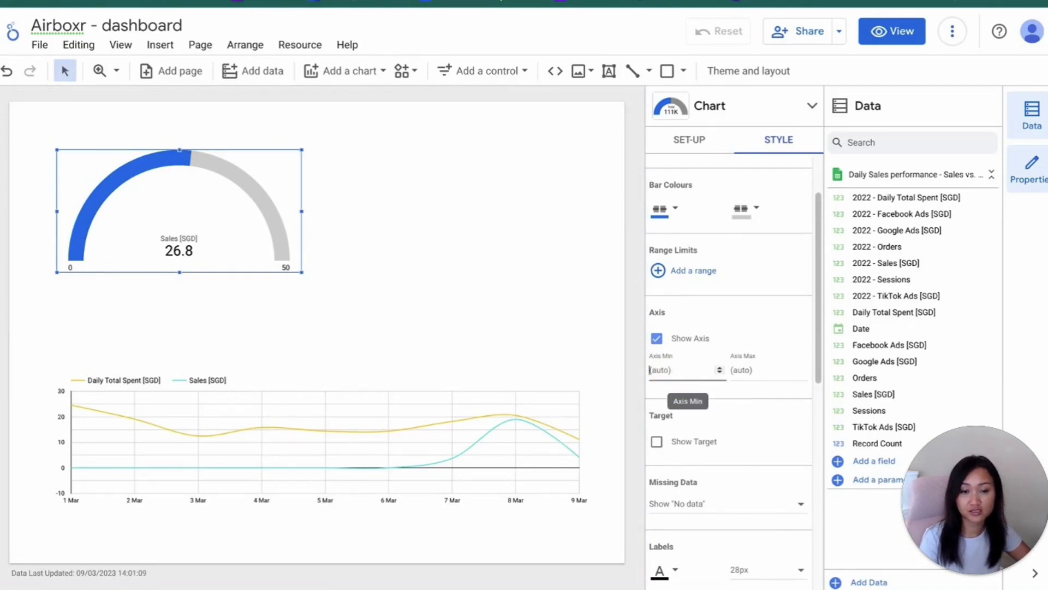
pyautogui.write('0')
pyautogui.press('Tab')
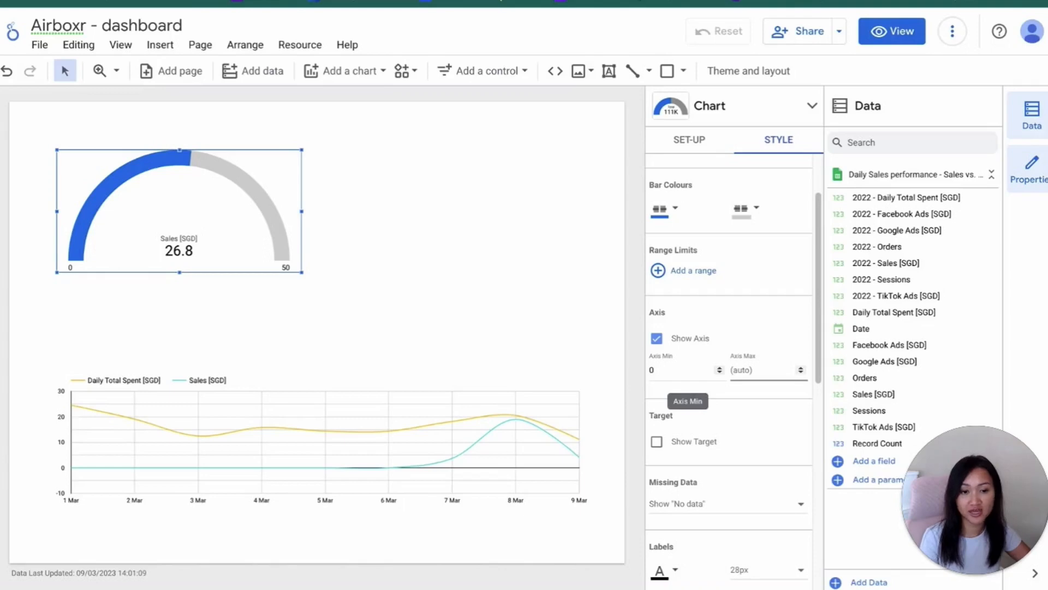
pyautogui.write('100')
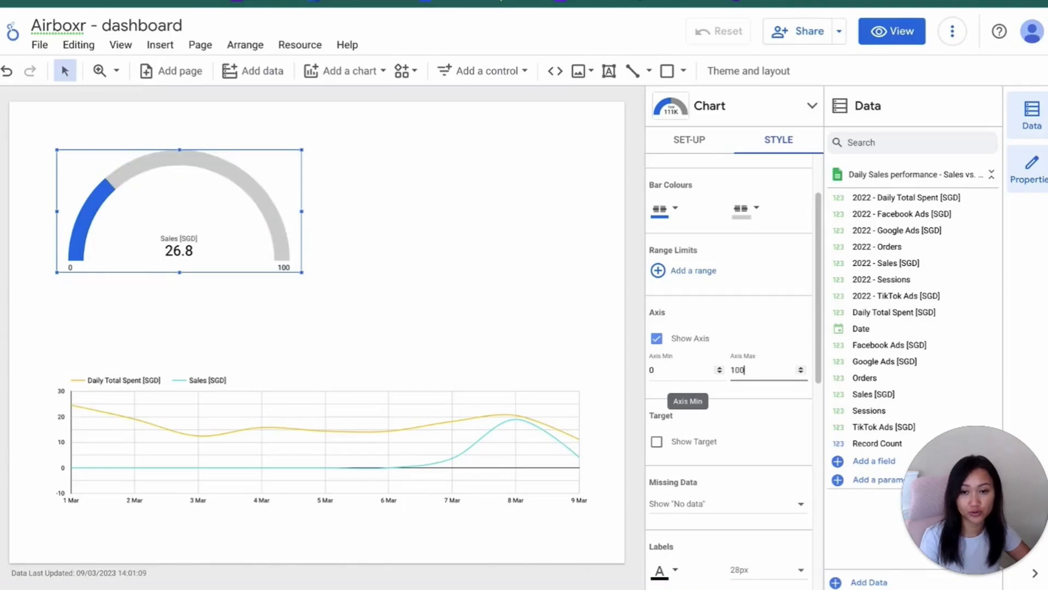
pyautogui.click(394, 310)
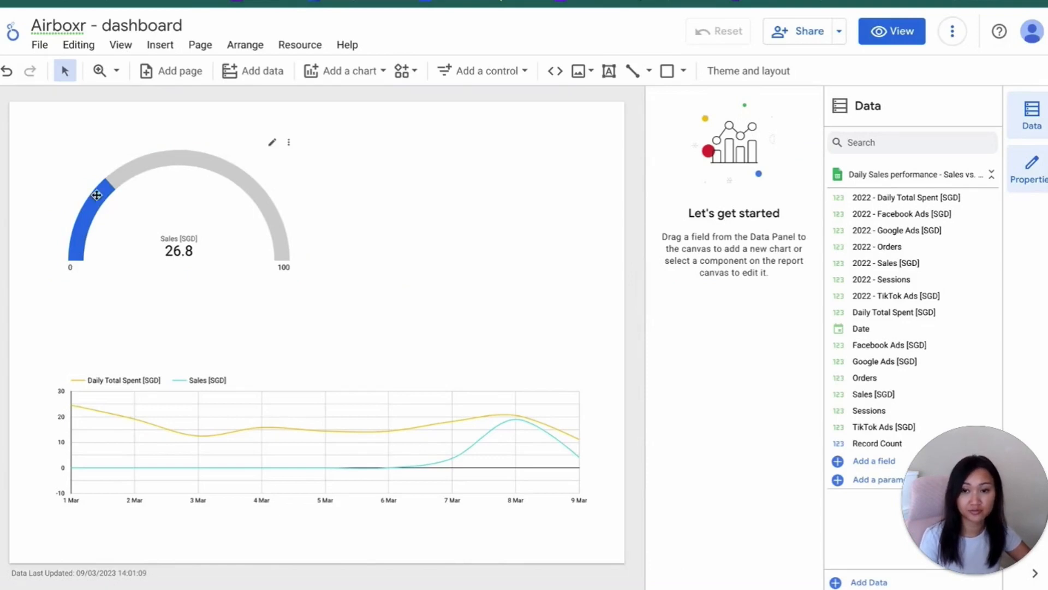
# Move the sales gauge straight down, closer to the time series chart
pyautogui.moveTo(155, 208); pyautogui.dragTo(156, 264)
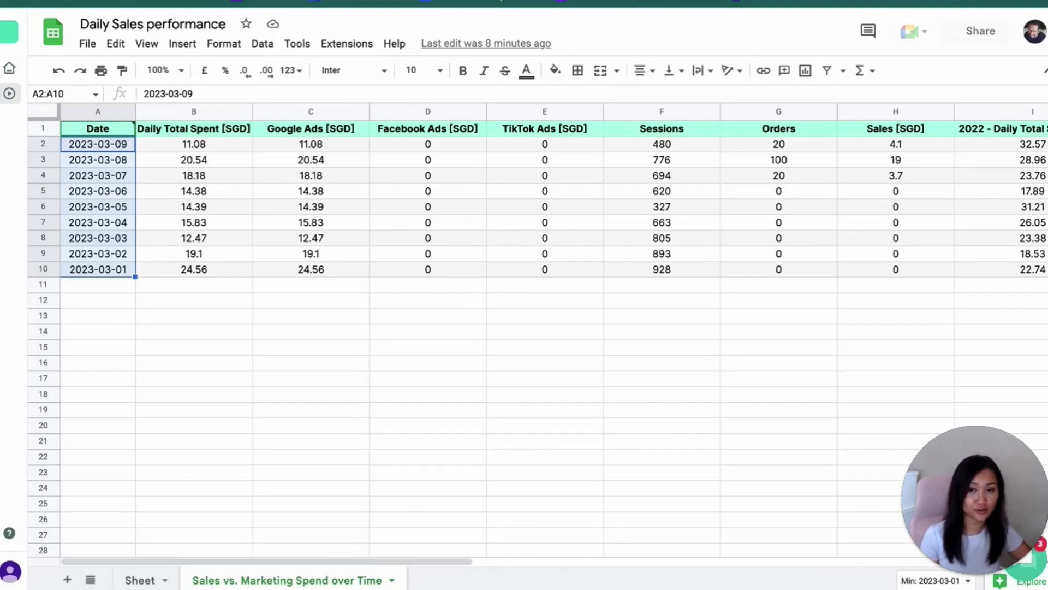
# In the Daily Sales performance spreadsheet, start scheduling Airboxr's Sales vs. Marketing Spend over Time Hop with cell A1 of its existing sheet as destination
pyautogui.click(9, 94)
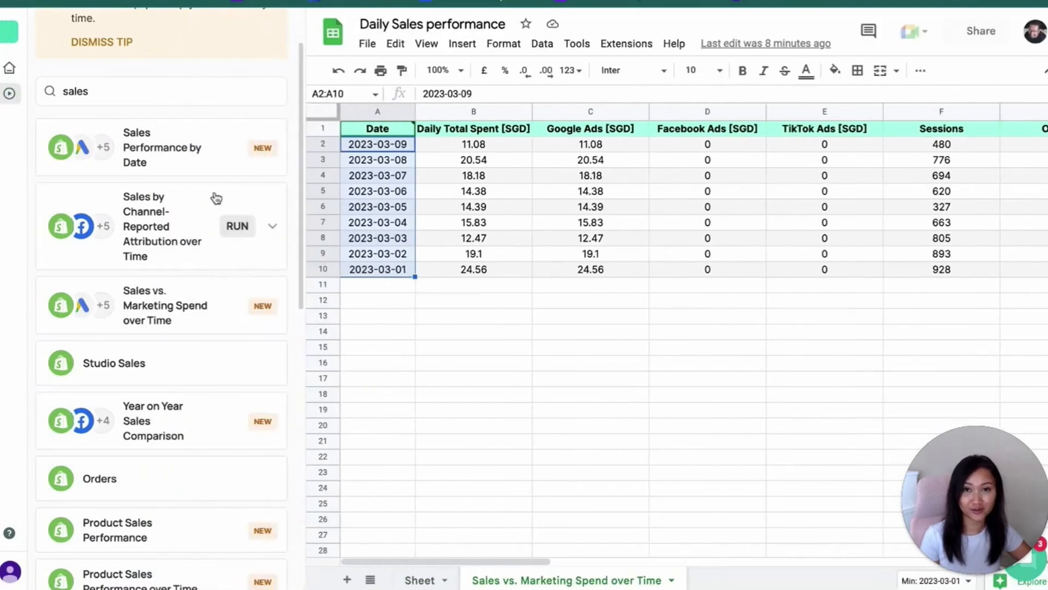
pyautogui.moveTo(211, 322)
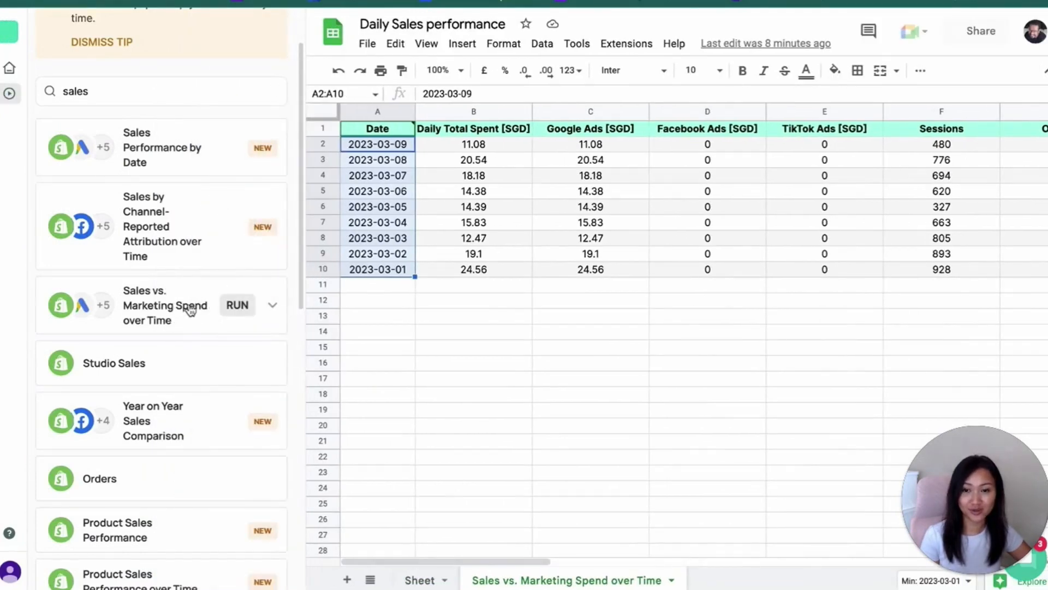
pyautogui.click(194, 316)
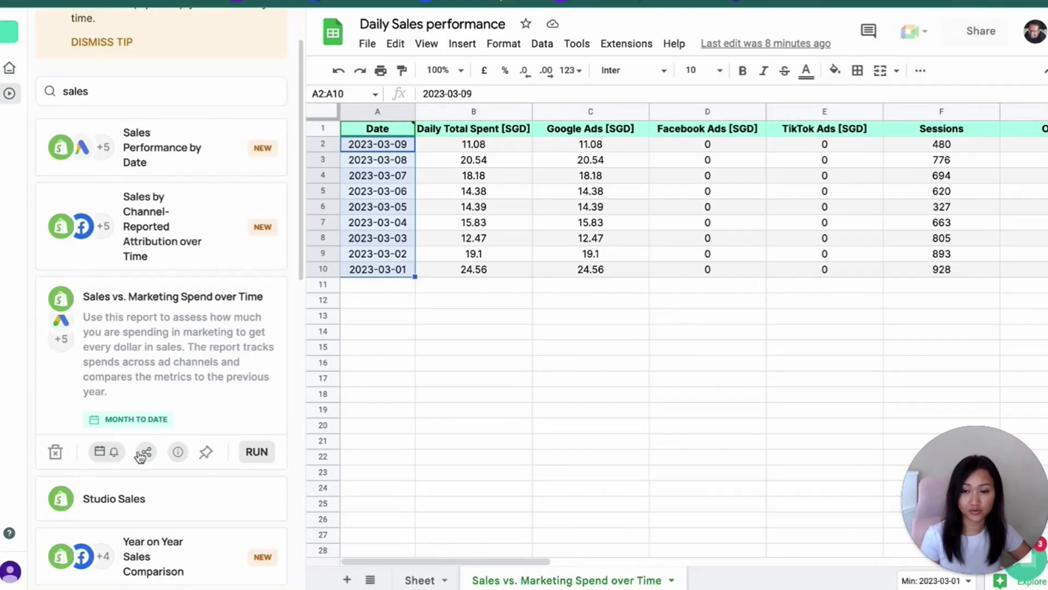
pyautogui.click(110, 455)
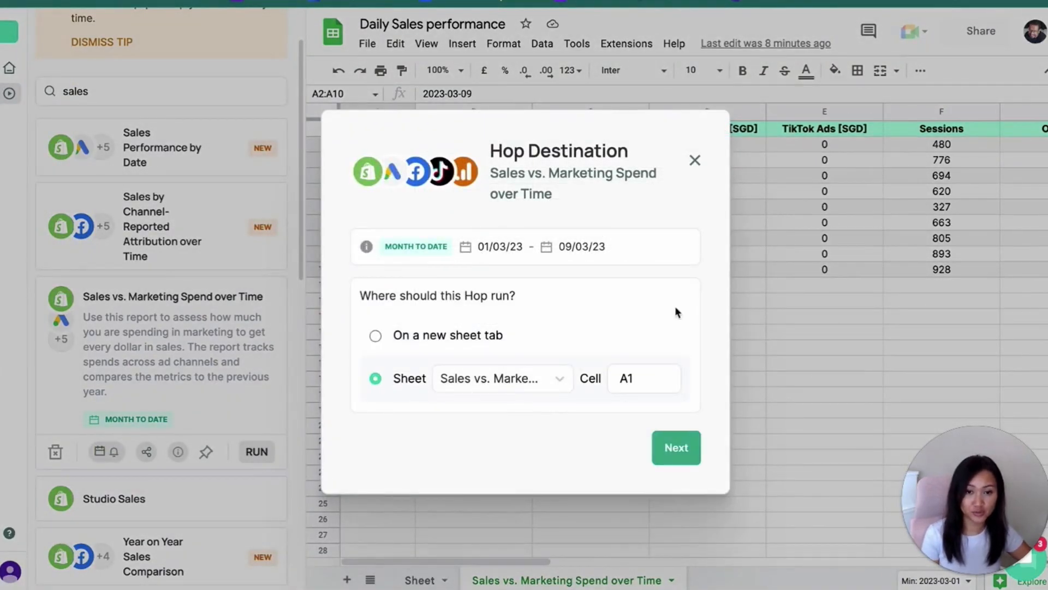
pyautogui.click(677, 449)
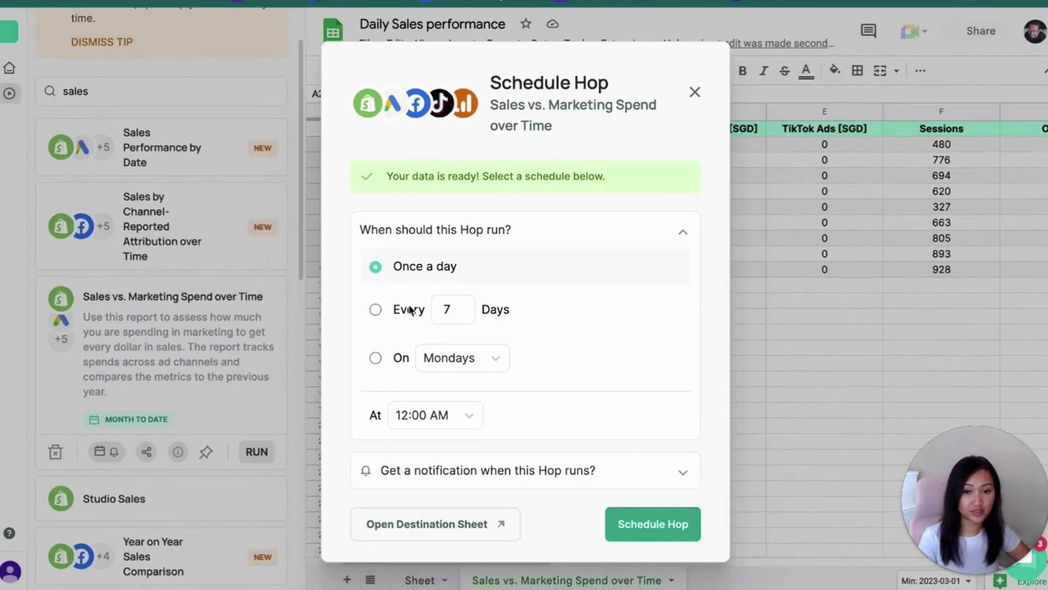
# Schedule the Hop for Mondays at 8:00 AM with an email notification, and collapse the Airboxr Hops list
pyautogui.click(375, 359)
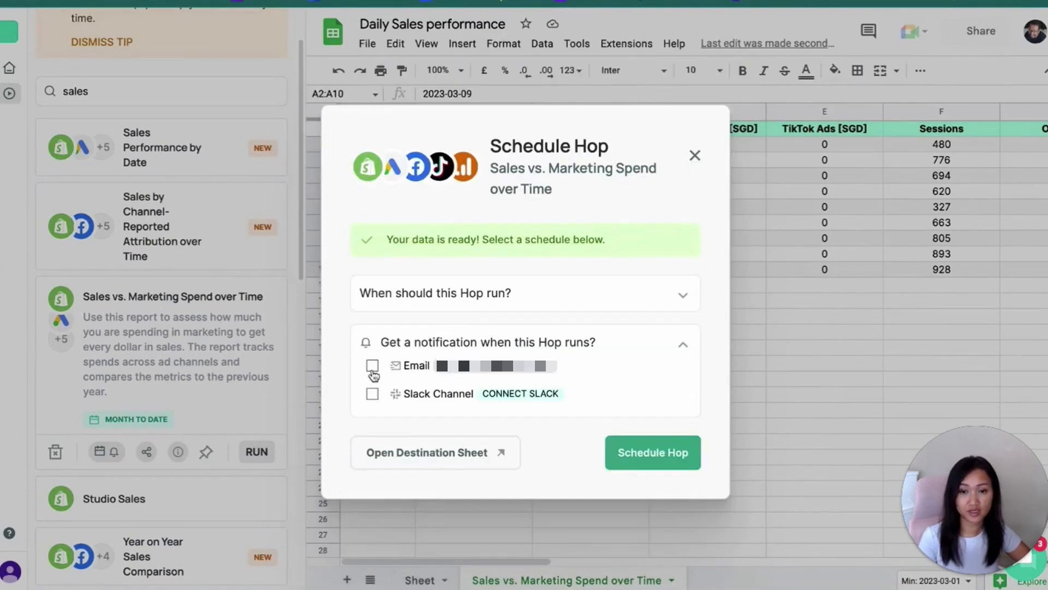
pyautogui.click(374, 367)
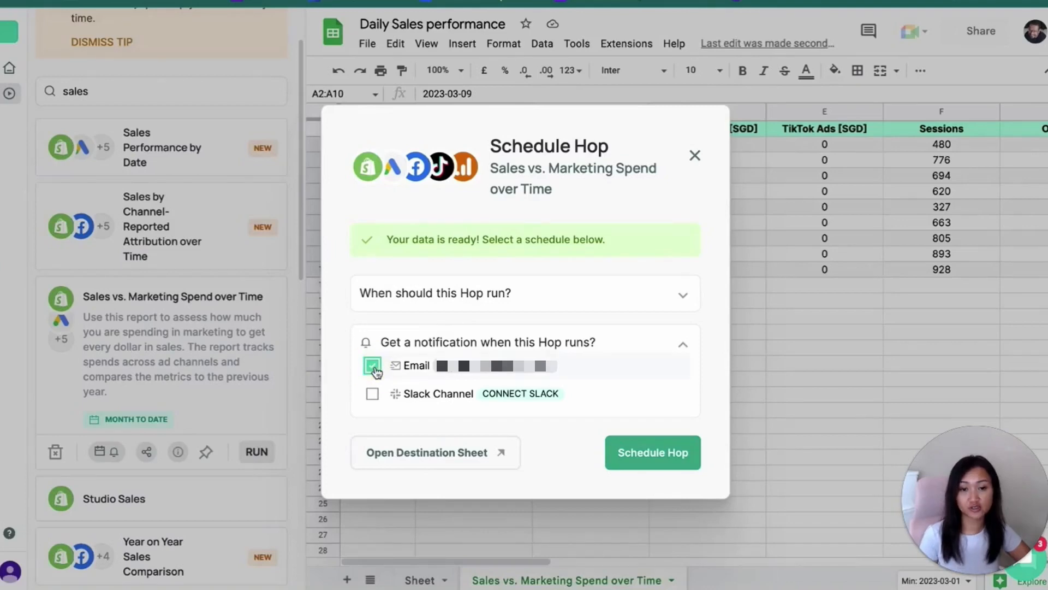
pyautogui.click(375, 370)
pyautogui.click(375, 369)
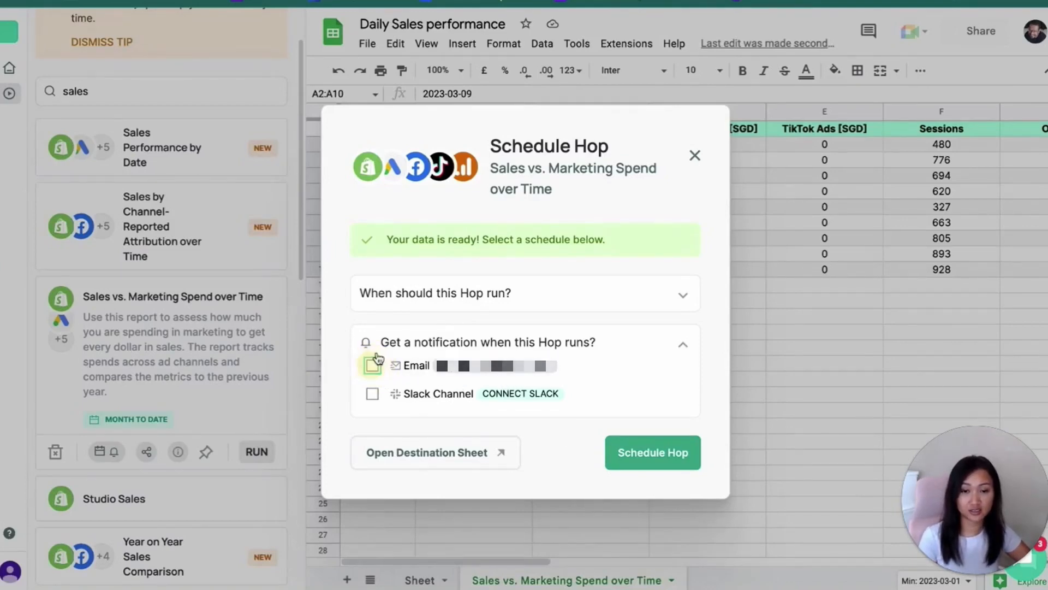
pyautogui.click(416, 296)
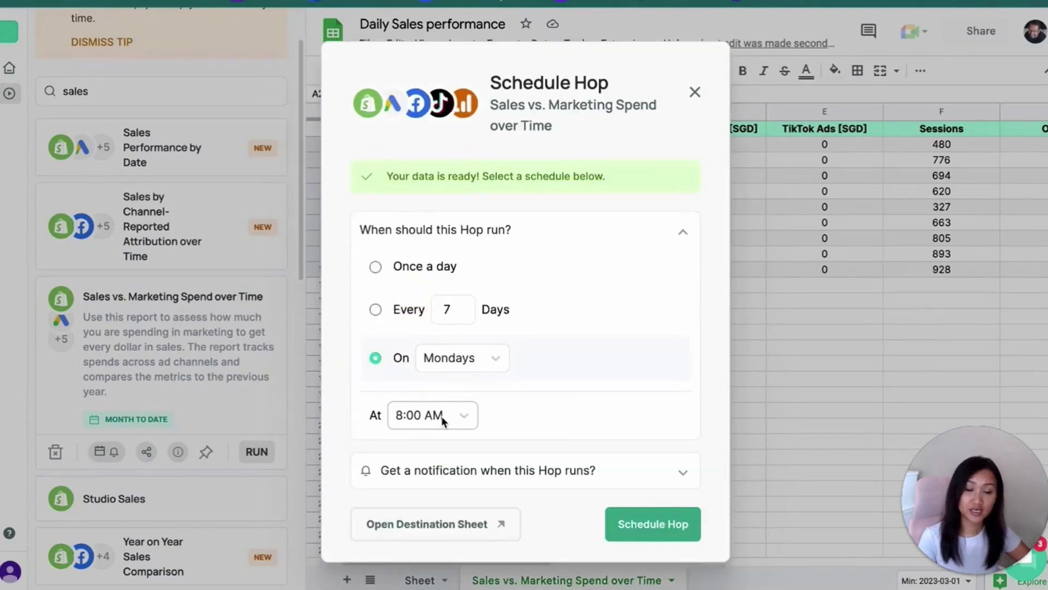
pyautogui.click(549, 471)
pyautogui.click(372, 365)
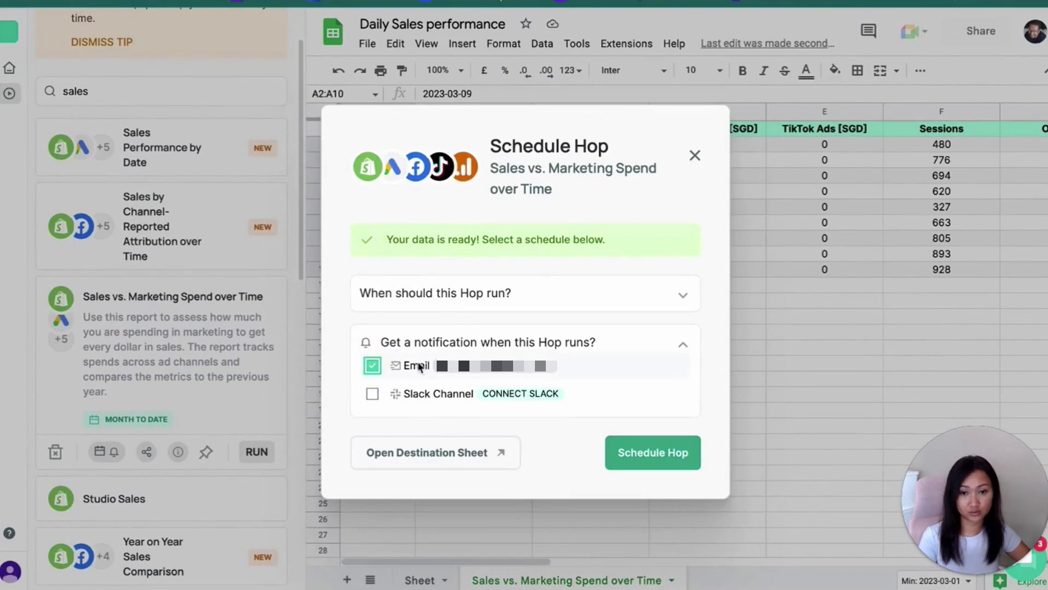
pyautogui.click(644, 456)
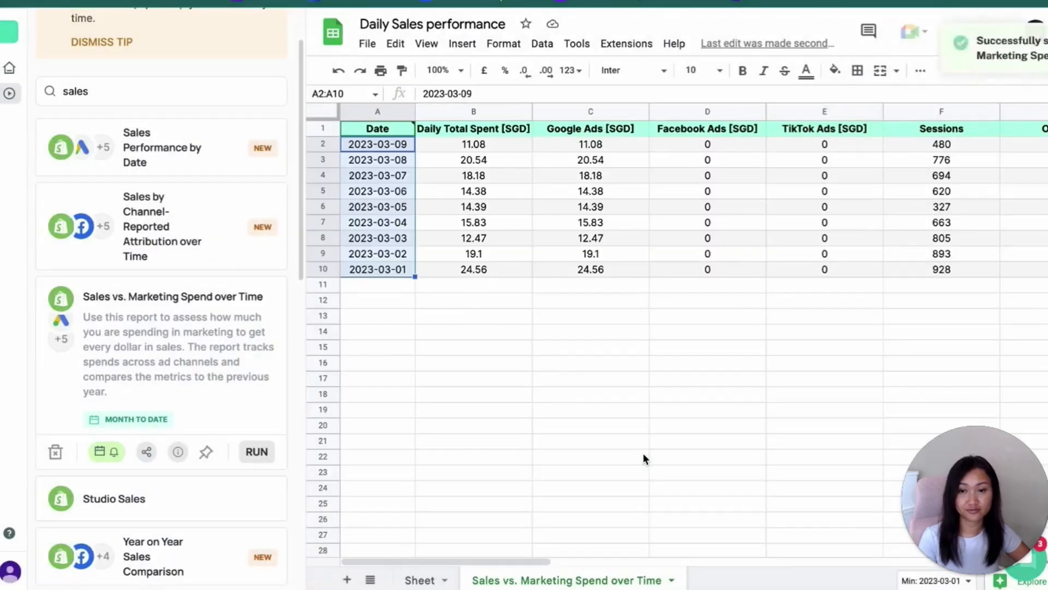
pyautogui.click(643, 454)
pyautogui.click(10, 94)
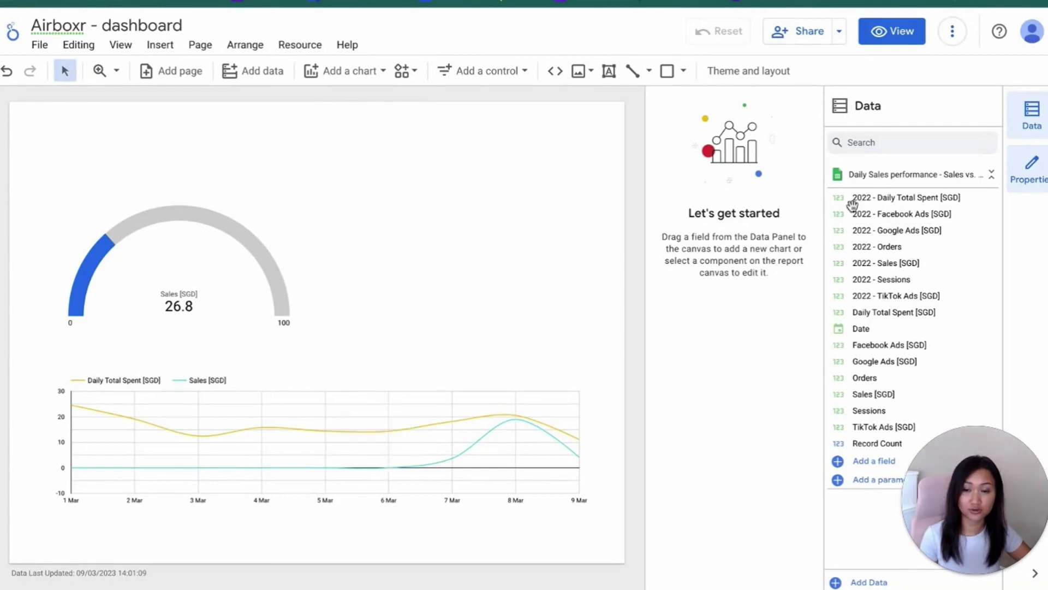
# Switch to the Looker Studio dashboard, show it in view mode, and copy its sharing link with access left as Restricted
pyautogui.click(880, 33)
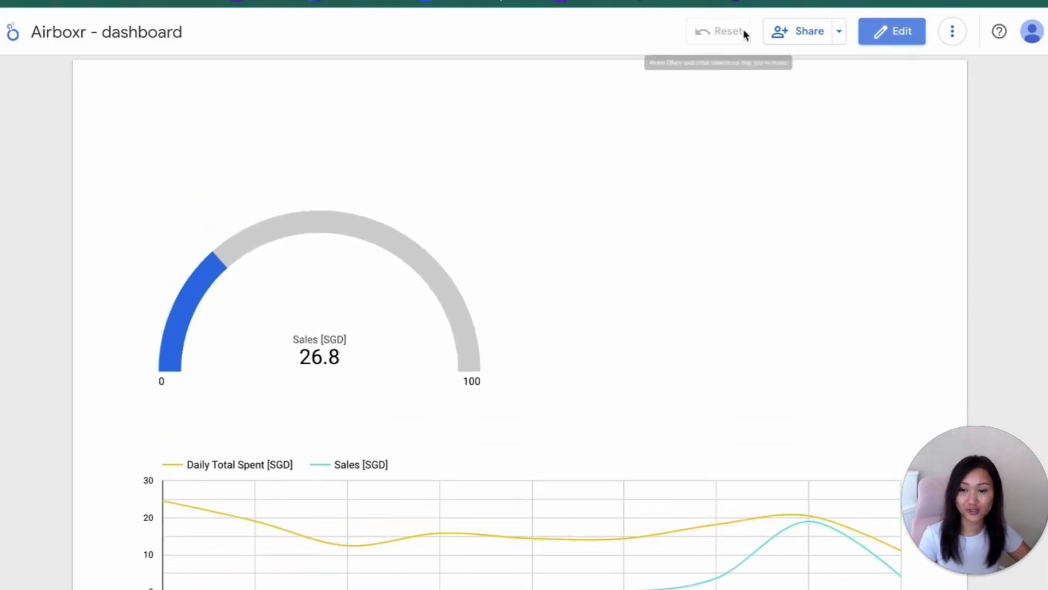
pyautogui.click(781, 31)
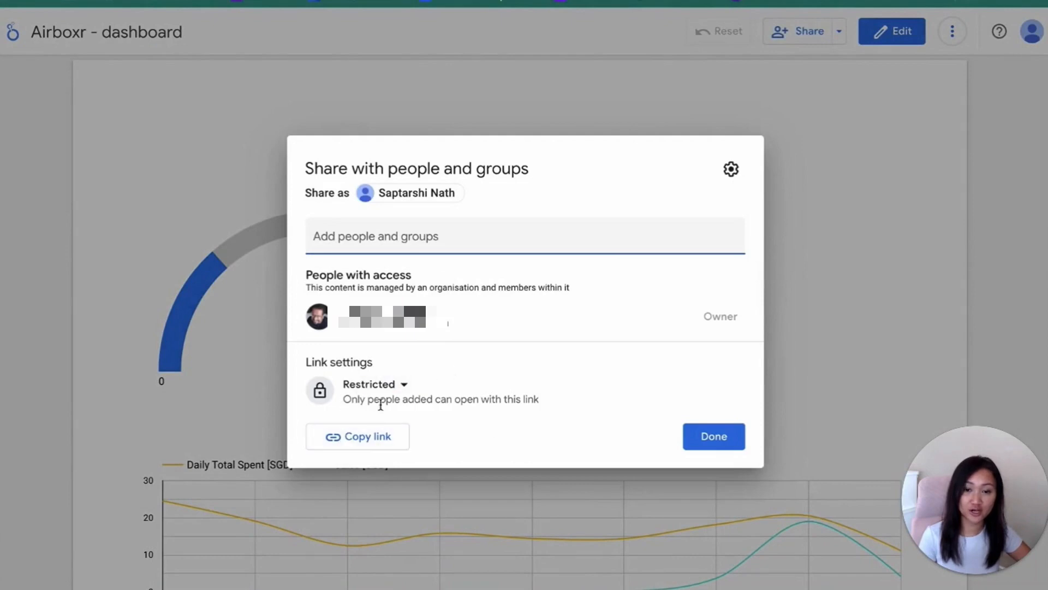
pyautogui.click(369, 447)
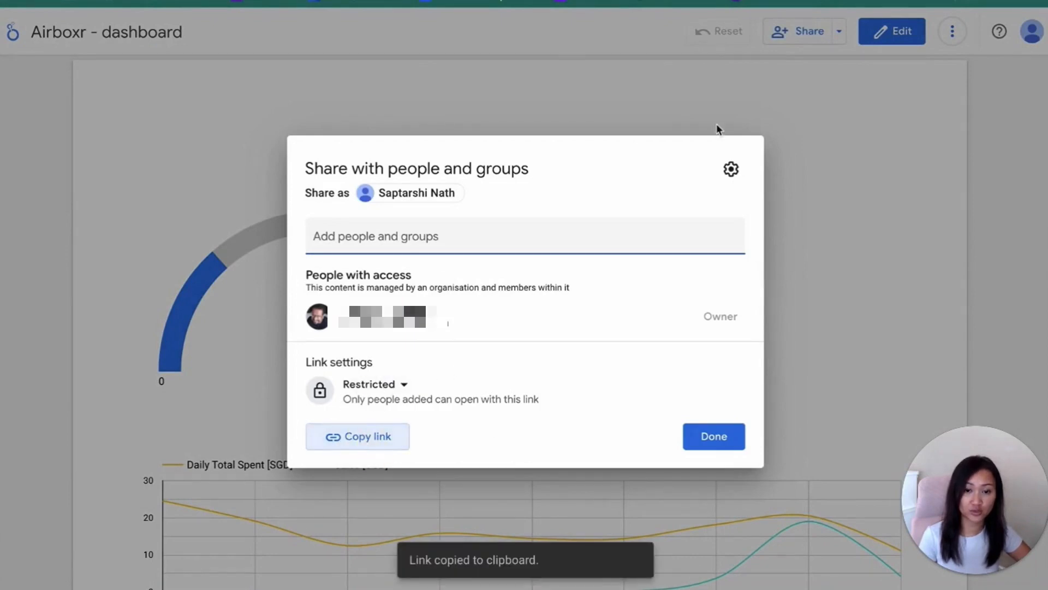
pyautogui.click(734, 440)
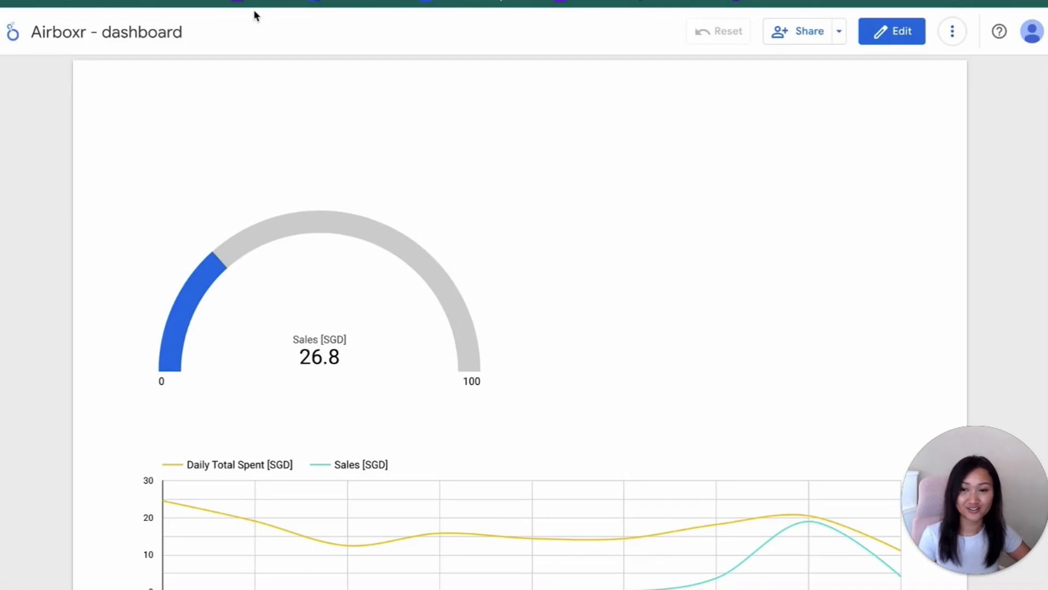
# Return to the Daily Sales performance spreadsheet
pyautogui.hotkey('ctrl', 'Tab')
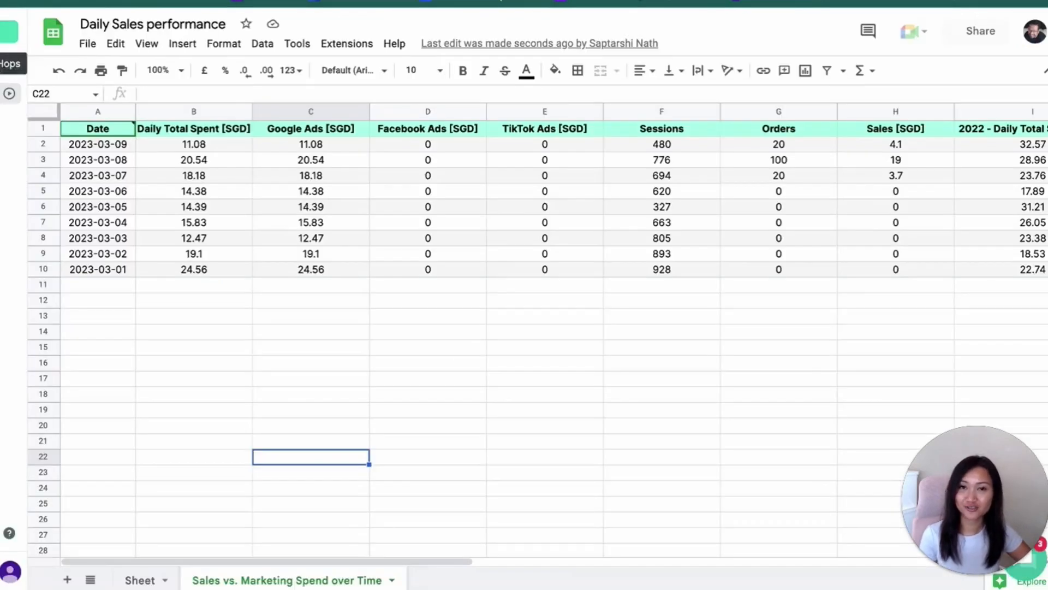